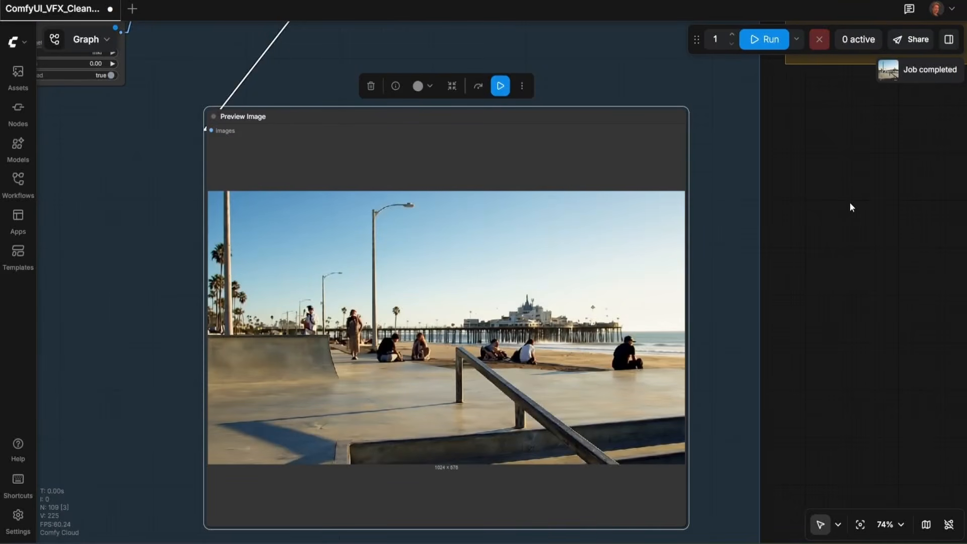
Step: Review the workflow's result preview, the points editor and the image-edit prompt describing what to remove
scroll(799, 204, "down", 3)
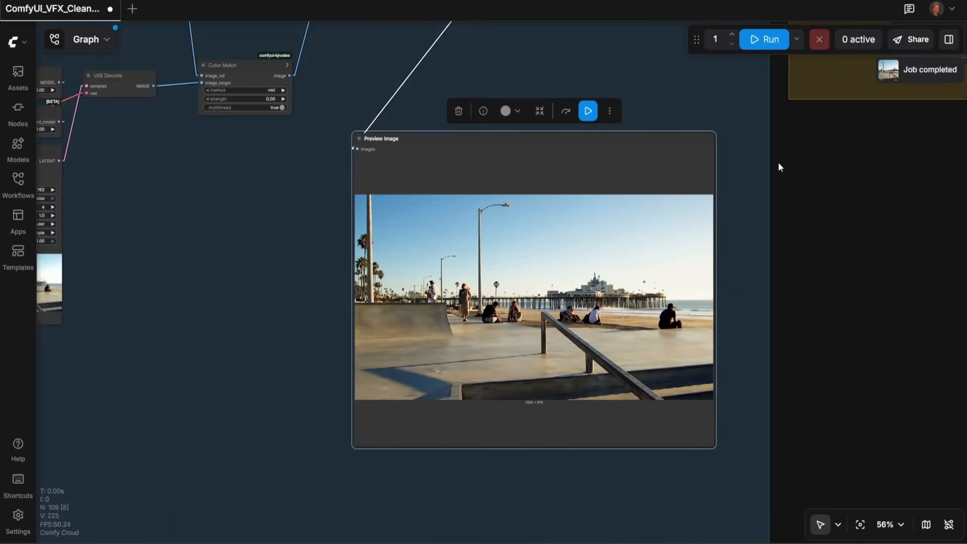
left_click_drag(778, 162, 414, 214)
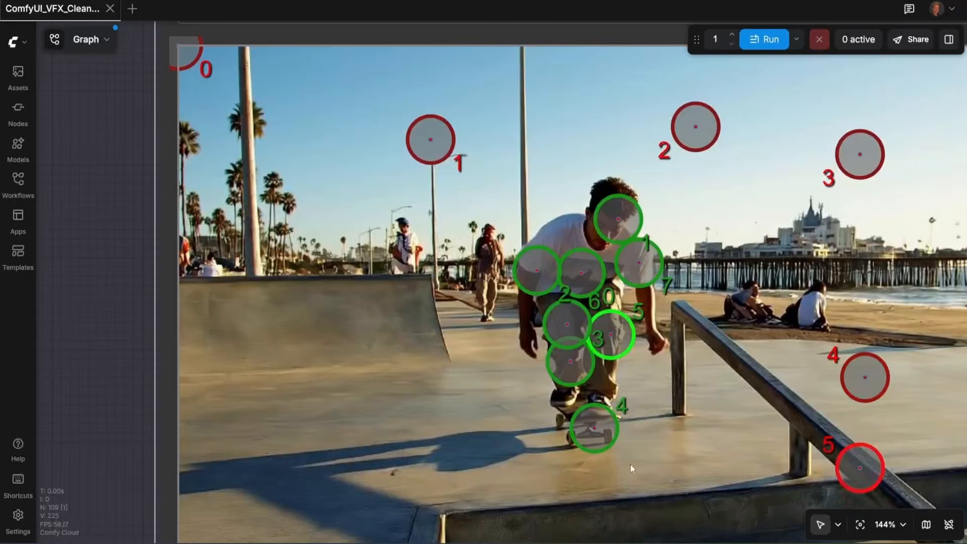
right_click(637, 472, "shift")
right_click(459, 524, "shift")
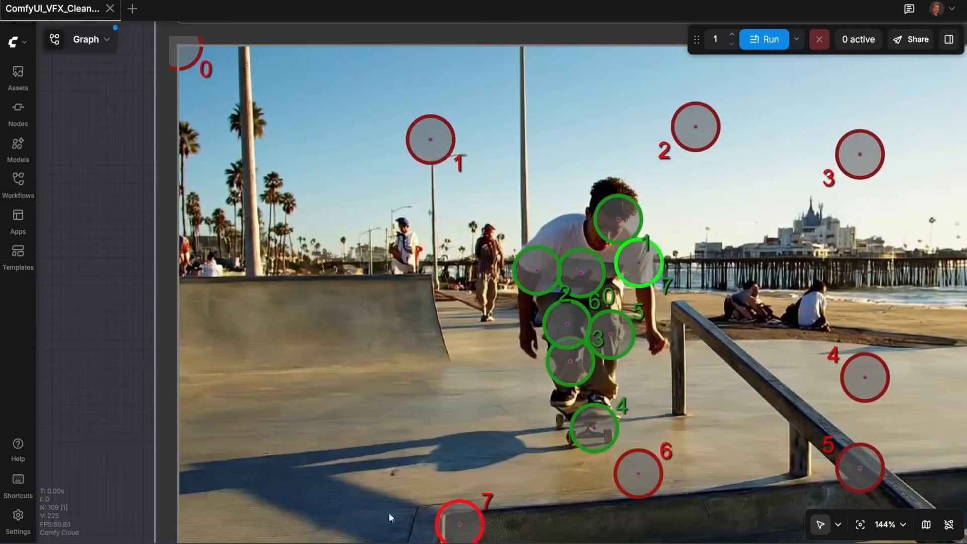
right_click(331, 503, "shift")
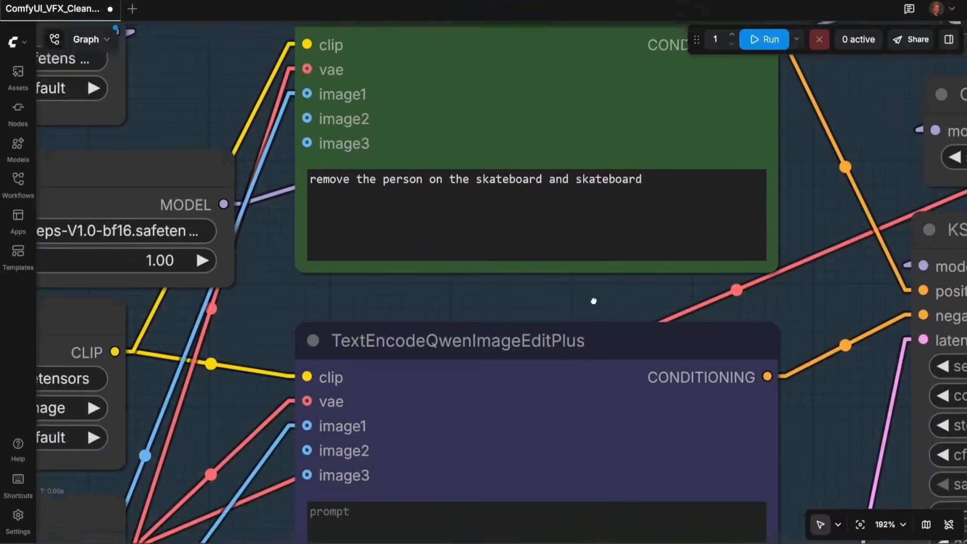
scroll(566, 238, "up", 2)
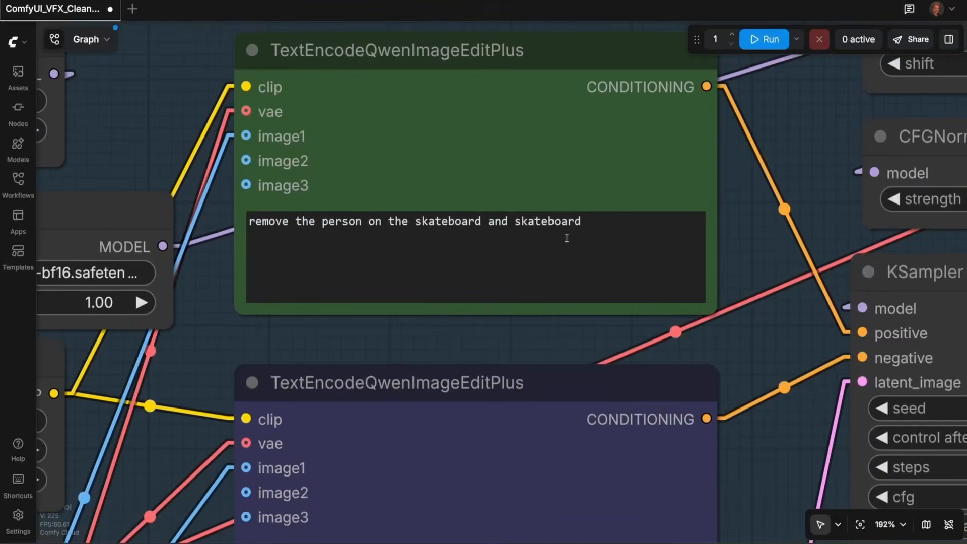
left_click(597, 220)
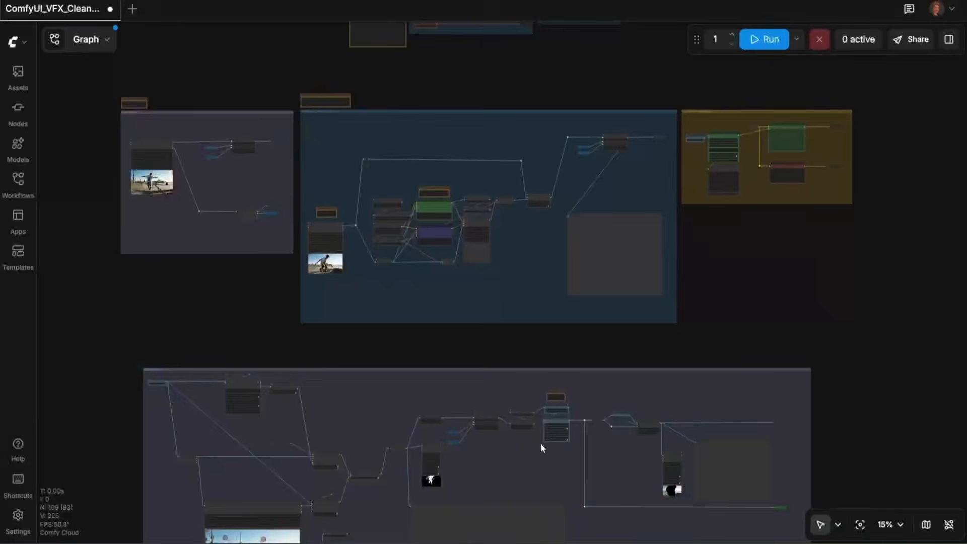
Step: Survey the workflow's groups, including the model-loading group with its download notes and the mask generation group
scroll(458, 189, "up", 10)
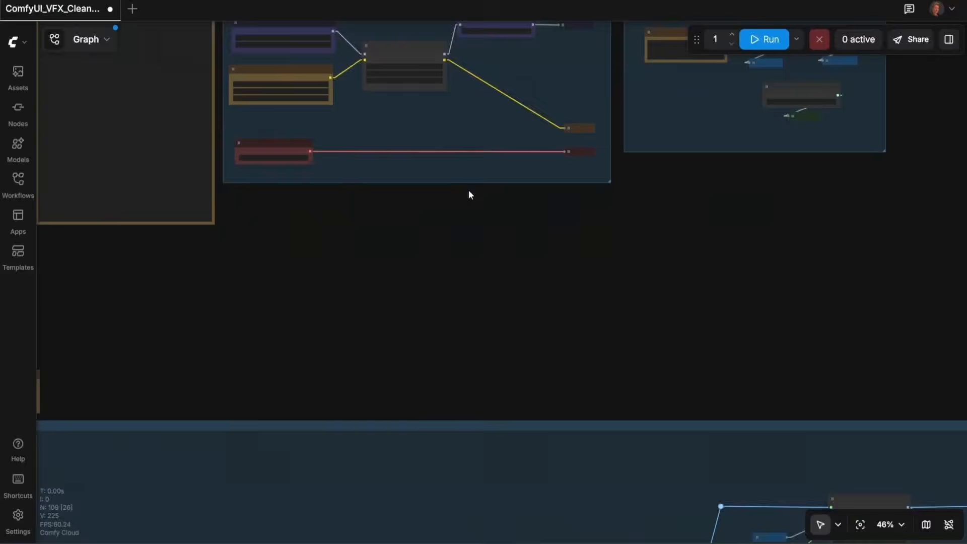
left_click_drag(468, 189, 581, 418)
scroll(579, 423, "up", 3)
left_click_drag(565, 478, 546, 413)
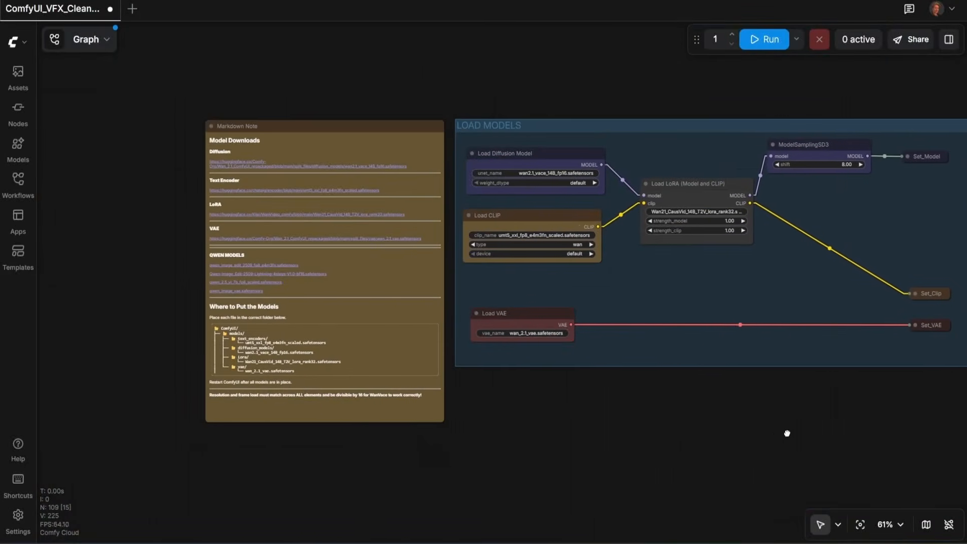
left_click_drag(787, 431, 445, 431)
left_click_drag(727, 435, 380, 434)
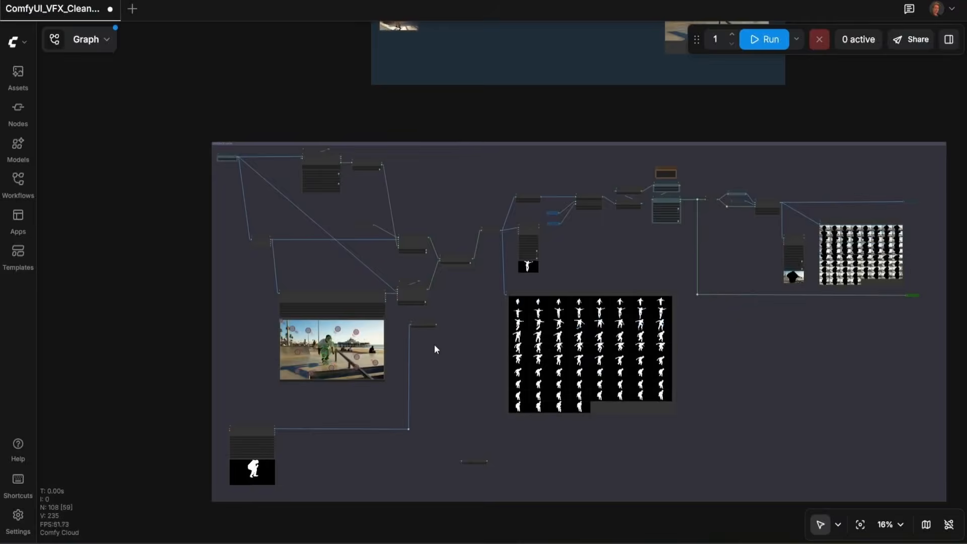
scroll(434, 343, "up", 3)
scroll(363, 247, "up", 15)
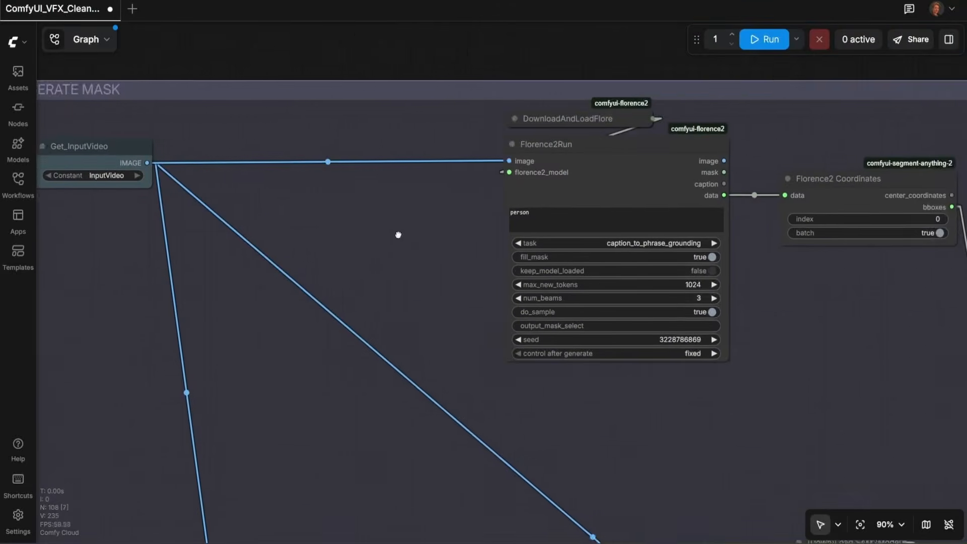
Step: Inspect the mask generation nodes and the Florence2 / SAM2 Points switch
left_click_drag(579, 186, 547, 182)
left_click(492, 282)
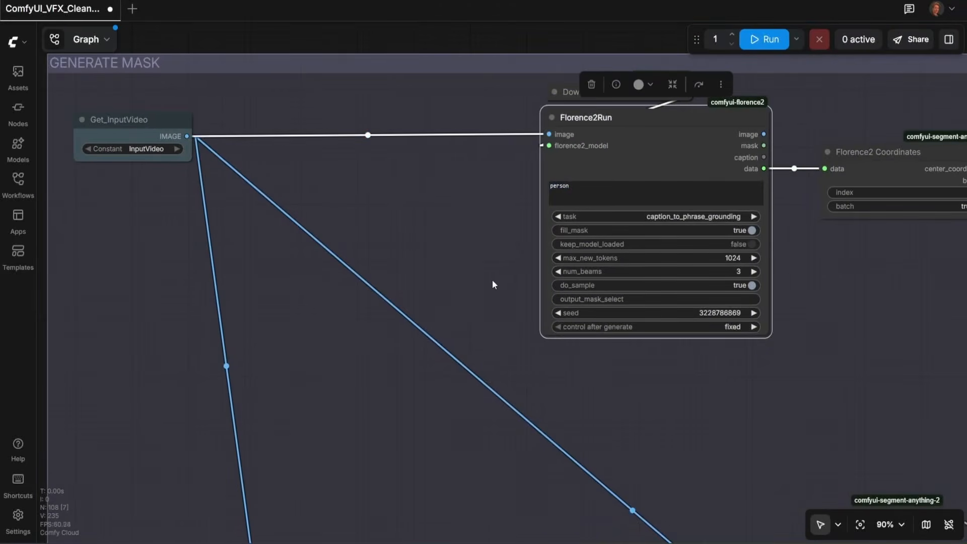
left_click_drag(791, 501, 521, 322)
left_click_drag(698, 422, 416, 294)
left_click_drag(474, 381, 204, 247)
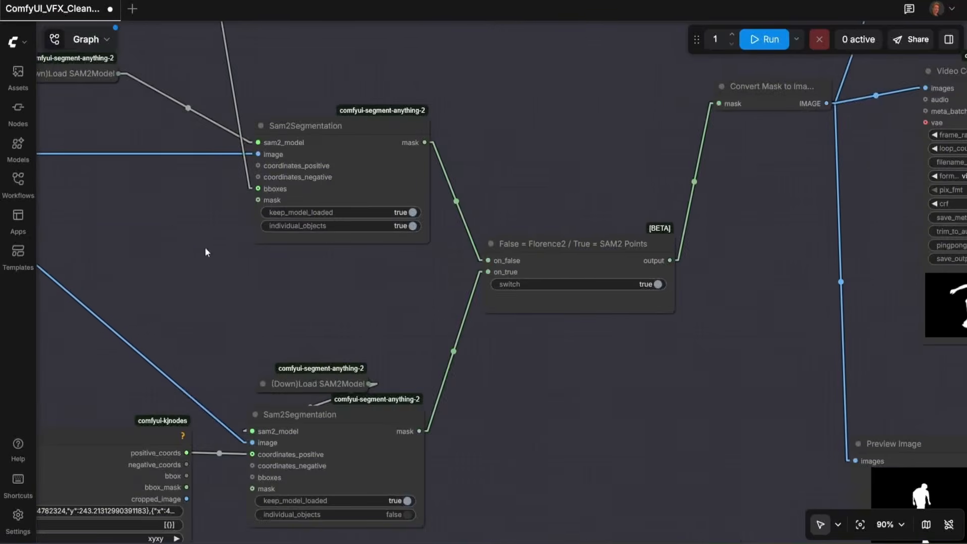
left_click_drag(502, 373, 423, 363)
left_click(522, 297)
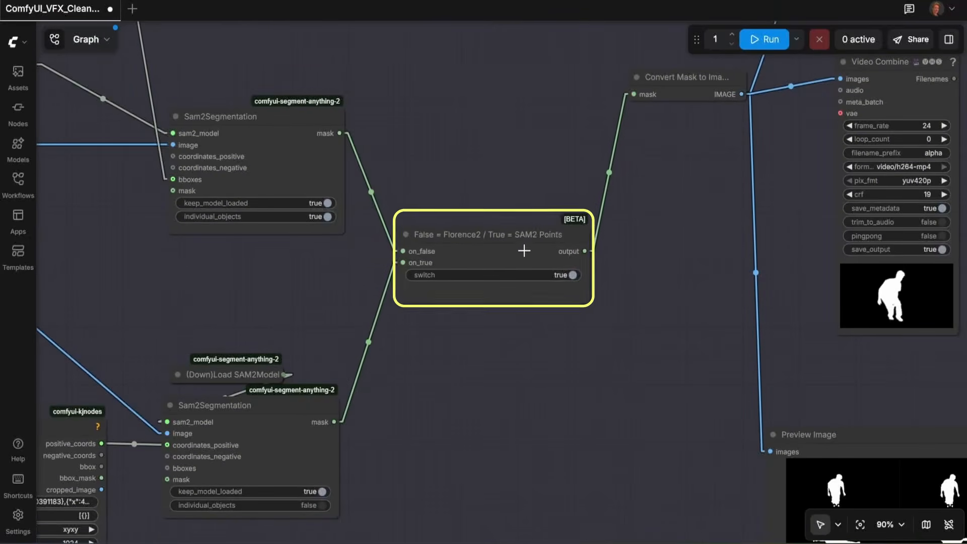
left_click(573, 275)
Step: Place positive points on the skater's head, torso, legs and skateboard in the points editor canvas
scroll(510, 345, "down", 5)
left_click_drag(502, 387, 618, 197)
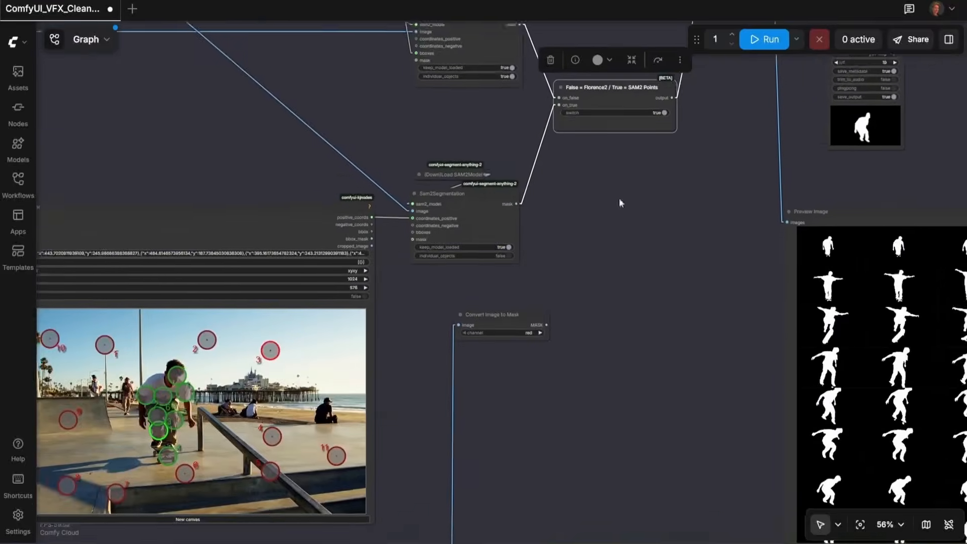
left_click_drag(618, 291, 826, 203)
scroll(600, 311, "up", 4)
left_click_drag(608, 312, 789, 312)
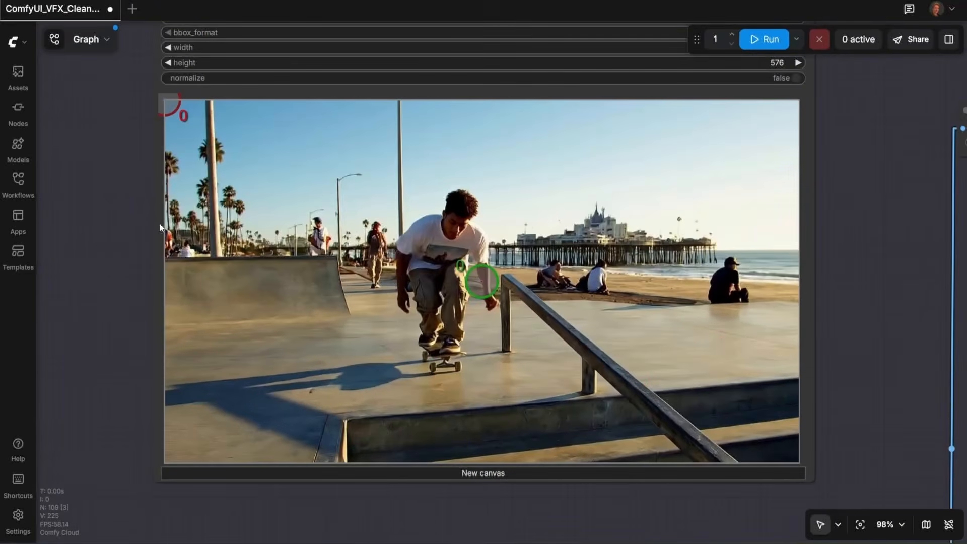
scroll(134, 215, "up", 4)
left_click_drag(651, 321, 589, 282)
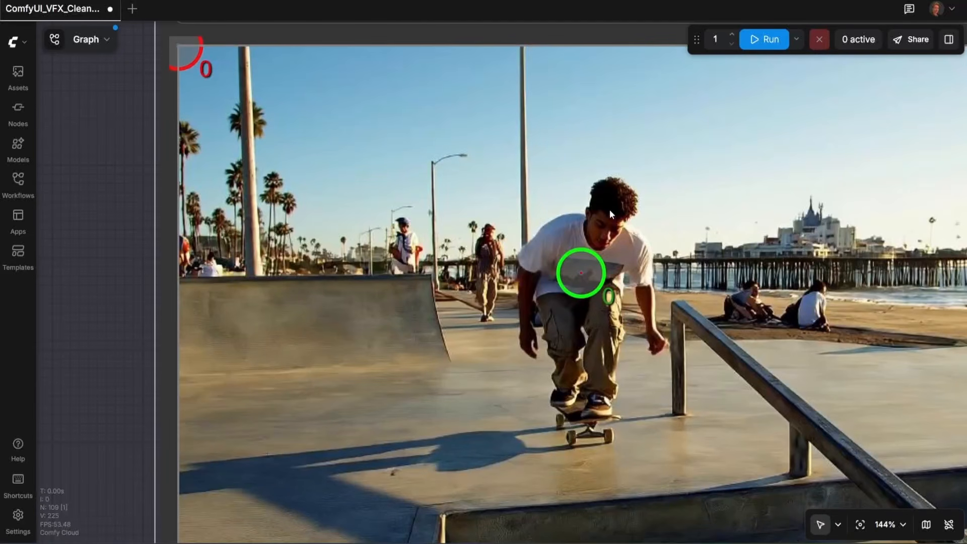
left_click(609, 210, "shift")
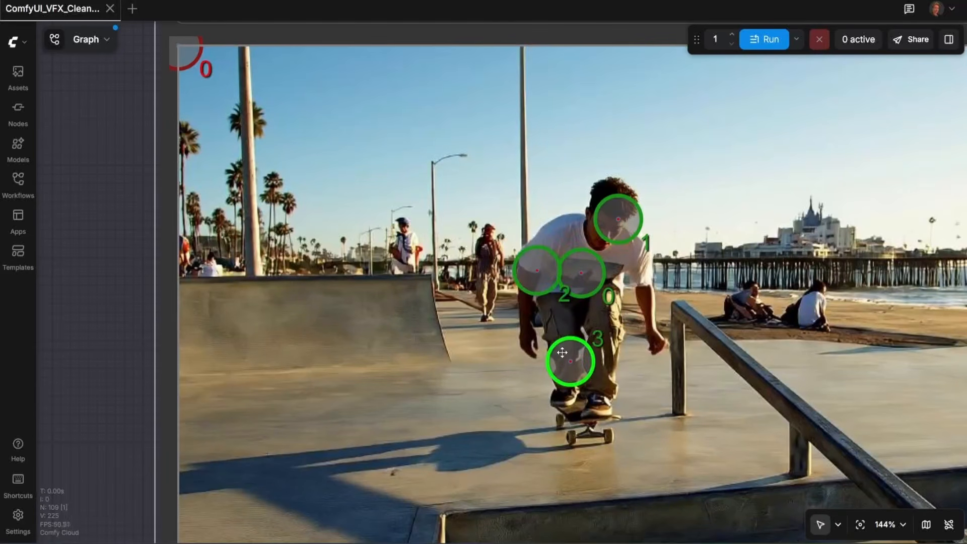
left_click(593, 427, "shift")
left_click(610, 334, "shift")
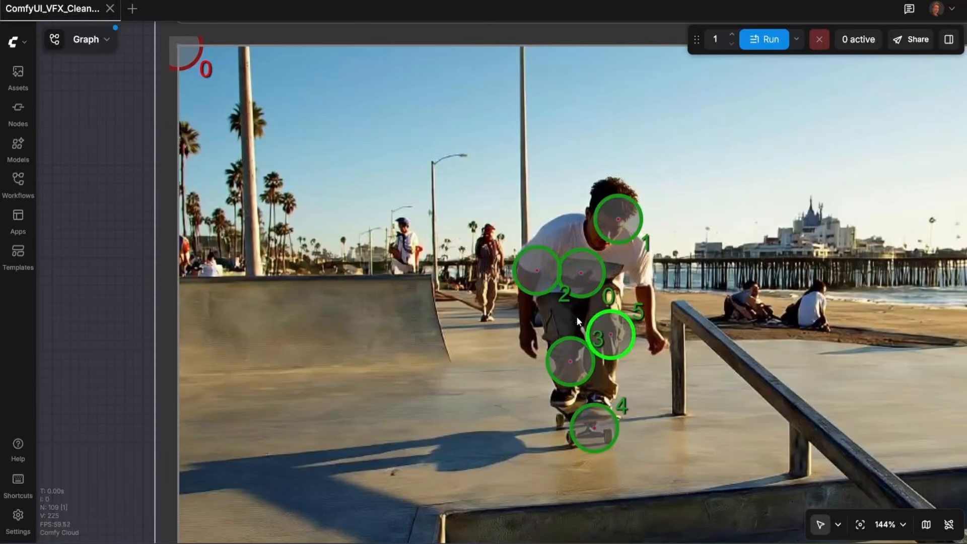
left_click(567, 324, "shift")
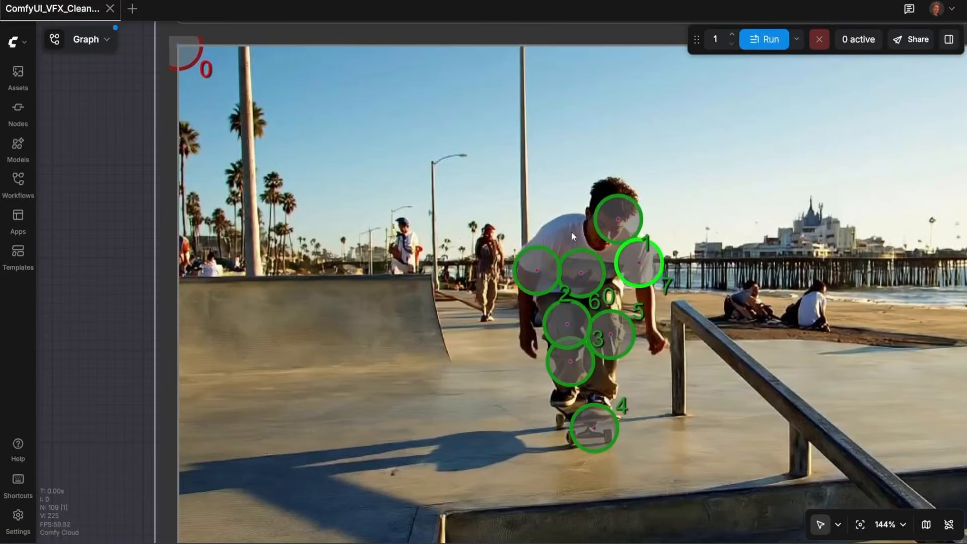
Step: Add negative points across the background around the skater, on the sky, ramp, rail and ground
right_click(431, 140, "shift")
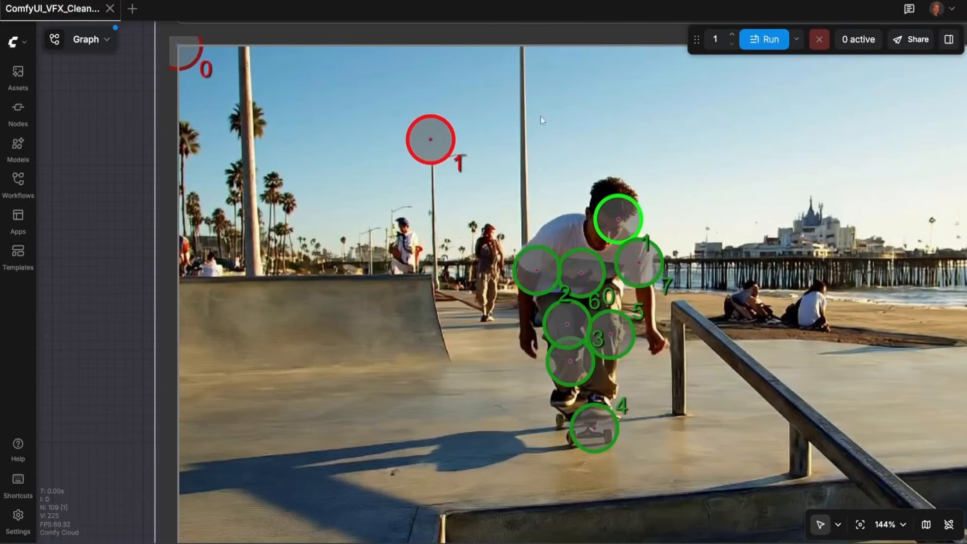
right_click(695, 127, "shift")
right_click(860, 155, "shift")
right_click(864, 377, "shift")
right_click(859, 468, "shift")
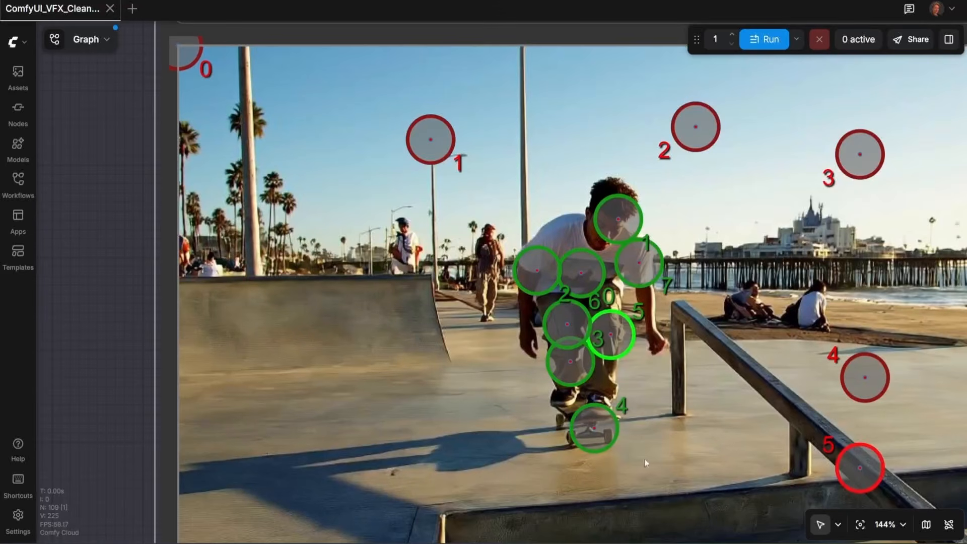
right_click(638, 474, "shift")
right_click(459, 524, "shift")
right_click(332, 505, "shift")
right_click(336, 335, "shift")
right_click(288, 124, "shift")
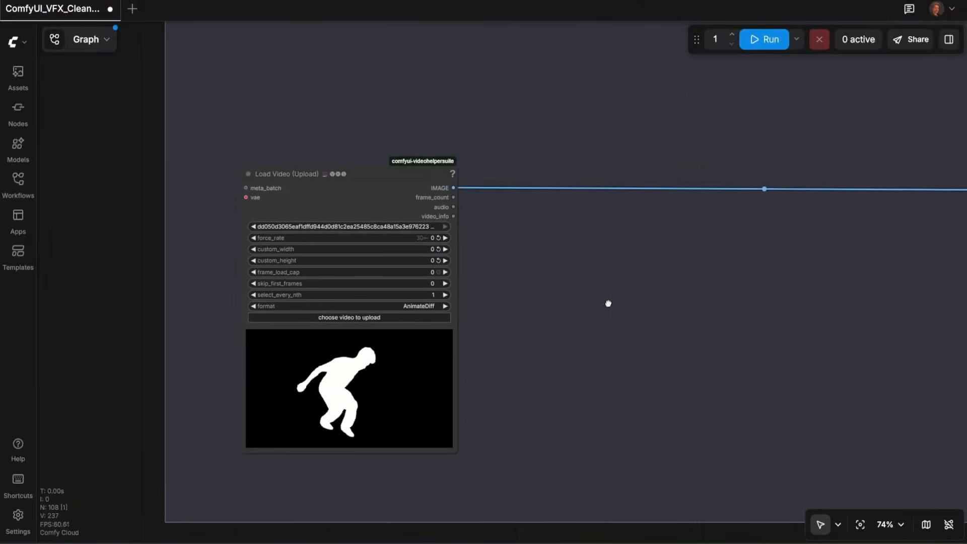
left_click_drag(609, 303, 613, 300)
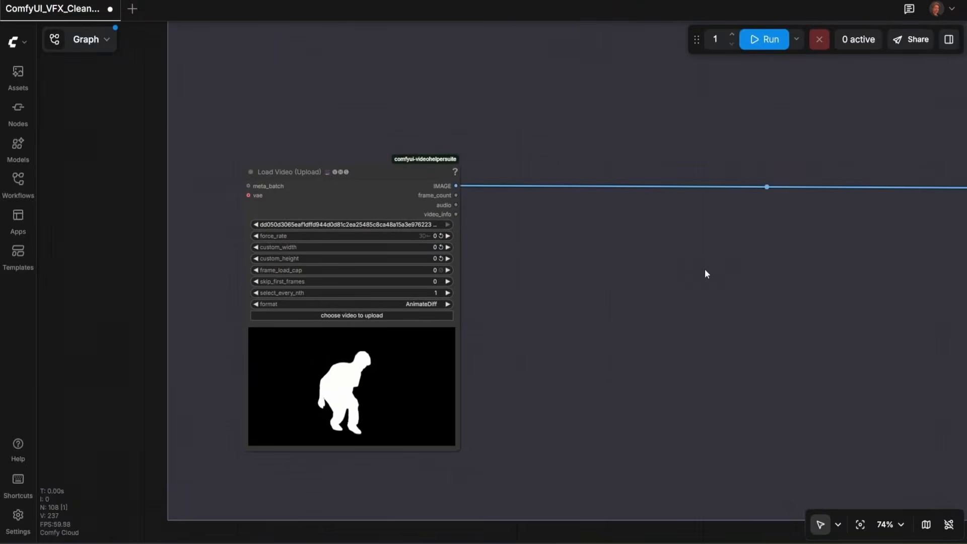
Step: Add a Load Video (Upload) node from the node search for "load video"
left_click_drag(725, 246, 539, 410)
left_click_drag(866, 122, 503, 400)
left_click_drag(667, 192, 453, 518)
scroll(474, 455, "down", 1)
left_click_drag(425, 486, 612, 93)
left_click_drag(576, 212, 600, 189)
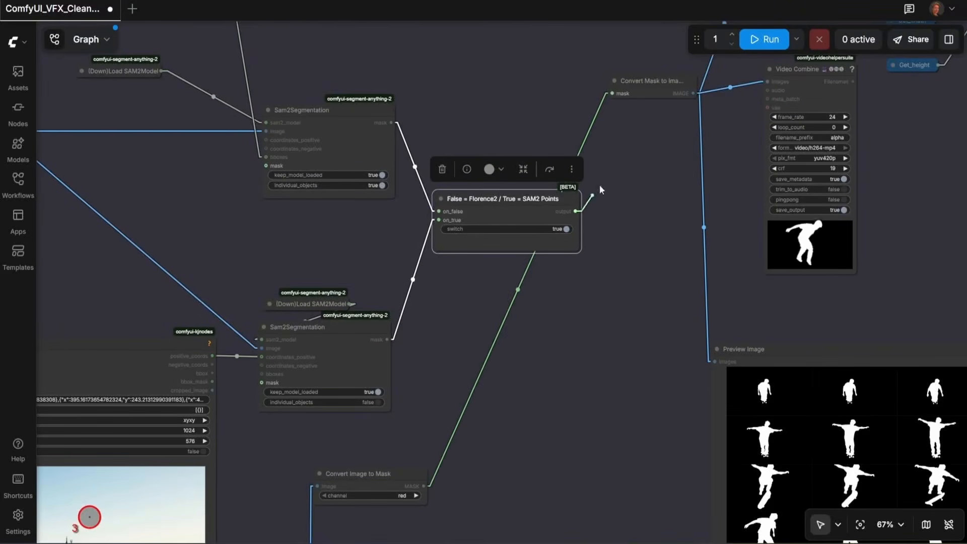
left_click_drag(607, 93, 611, 93)
left_click_drag(645, 211, 490, 308)
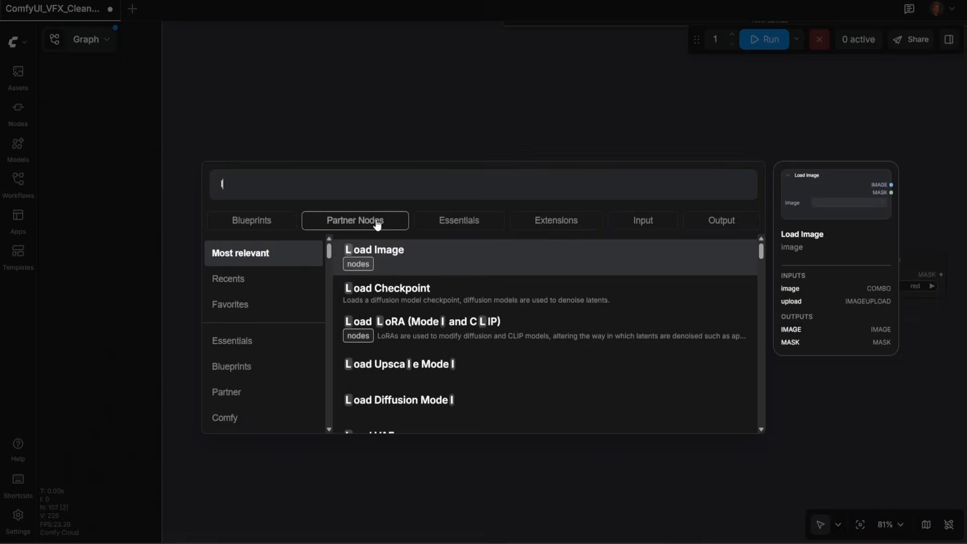
type("oad video")
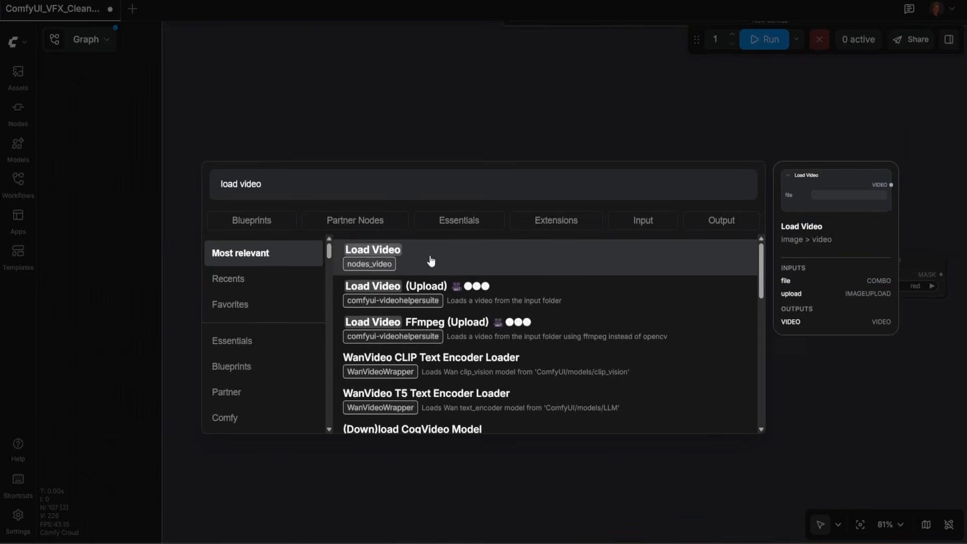
scroll(430, 259, "down", 1)
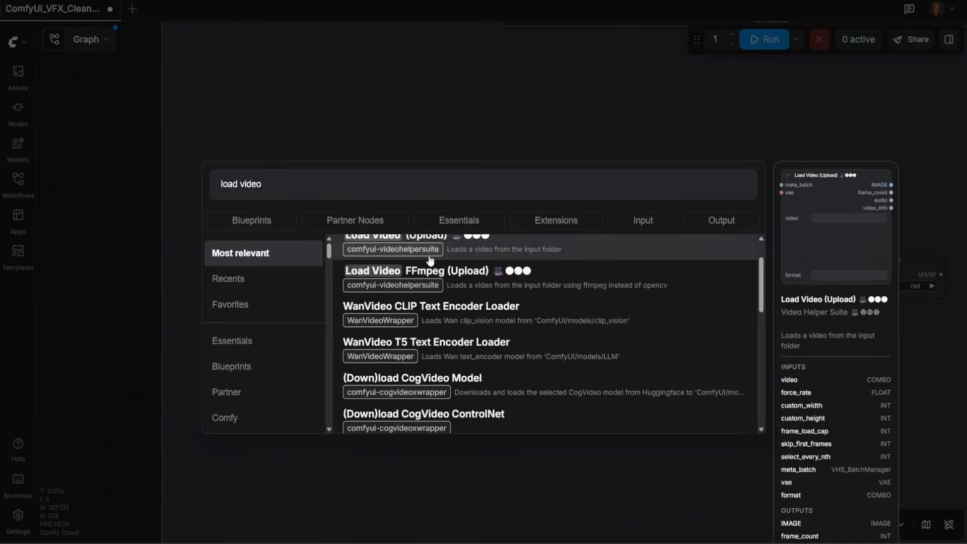
scroll(448, 288, "up", 1)
left_click(456, 300)
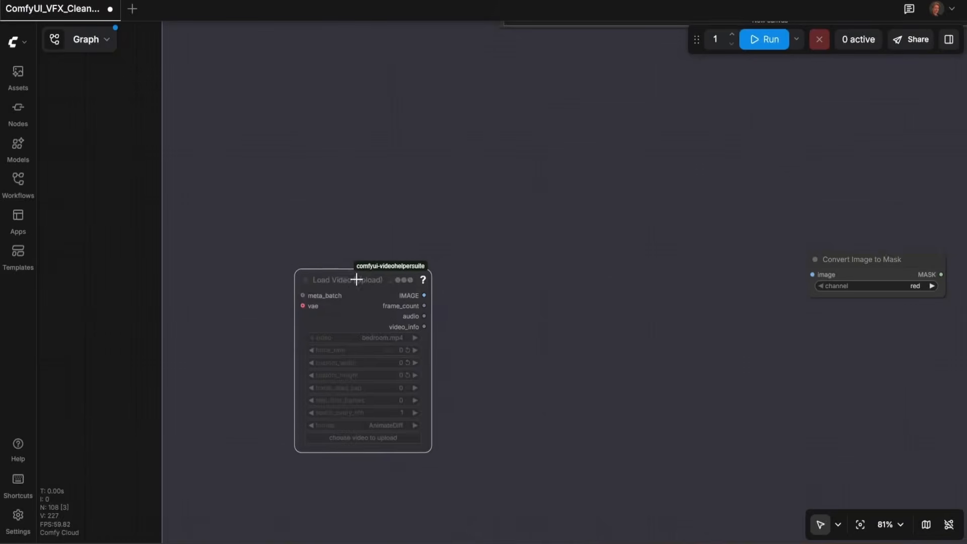
Step: Pick the uploaded mask video in the new Load Video node and enlarge the node
left_click(371, 334)
left_click(402, 350)
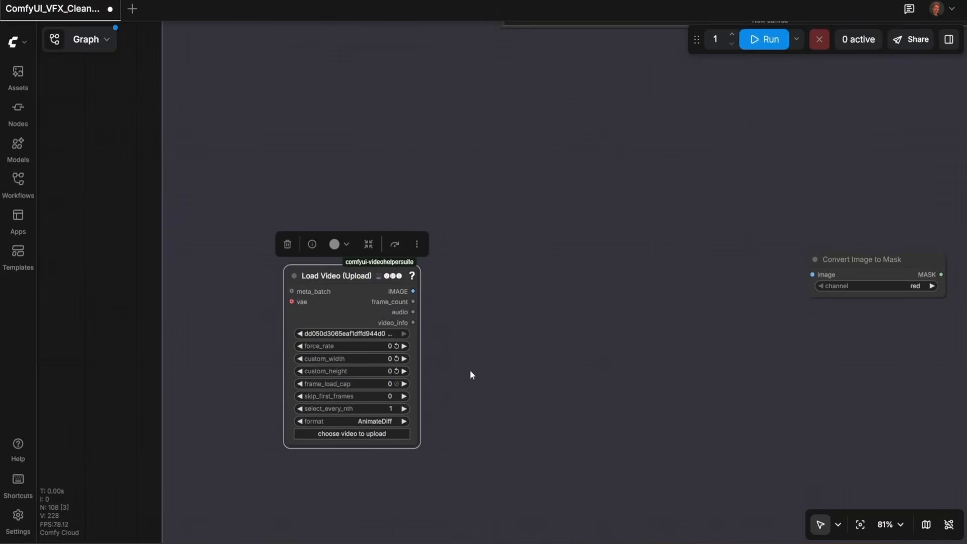
left_click_drag(338, 271, 307, 225)
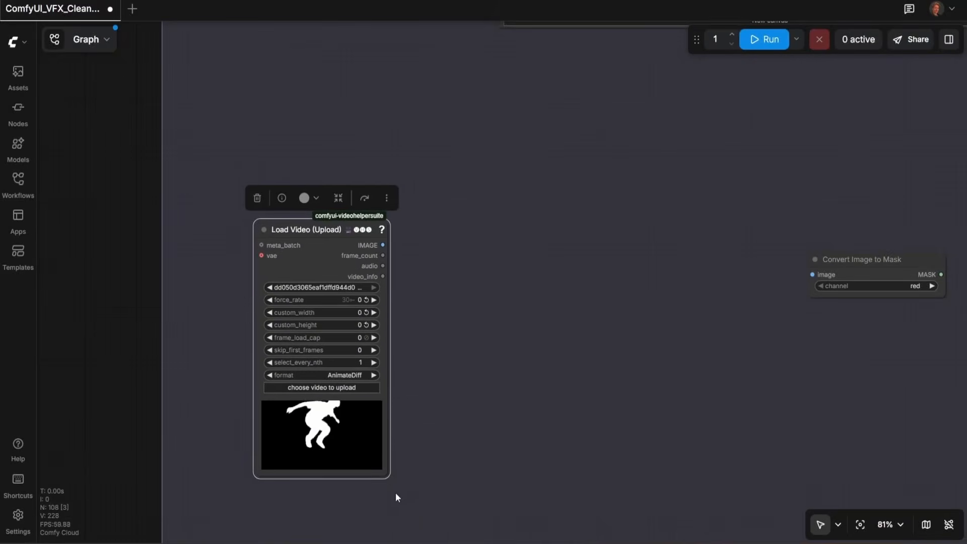
left_click_drag(385, 474, 500, 518)
Step: Connect the Load Video node's IMAGE output to the Convert Image to Mask image input
scroll(397, 388, "right", 5)
scroll(397, 388, "down", 1)
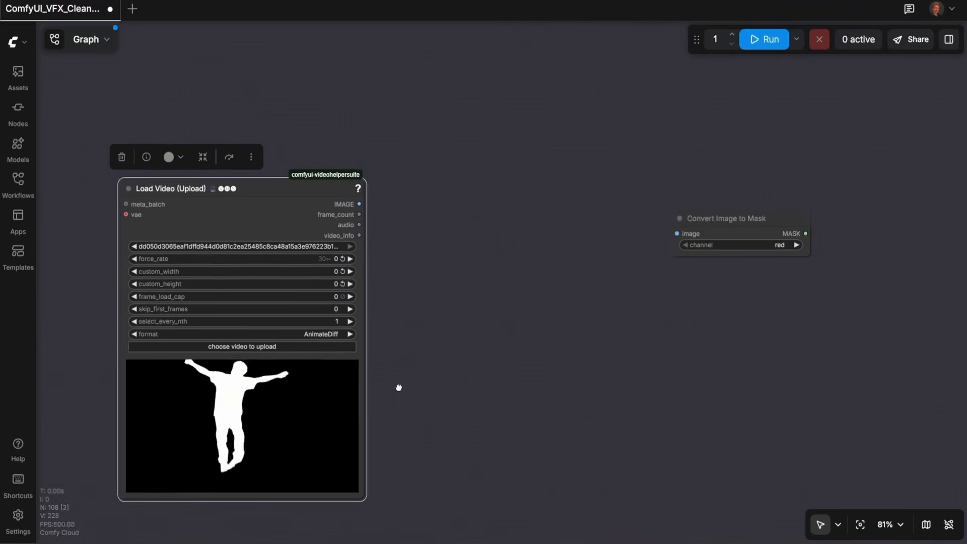
left_click_drag(292, 209, 611, 238)
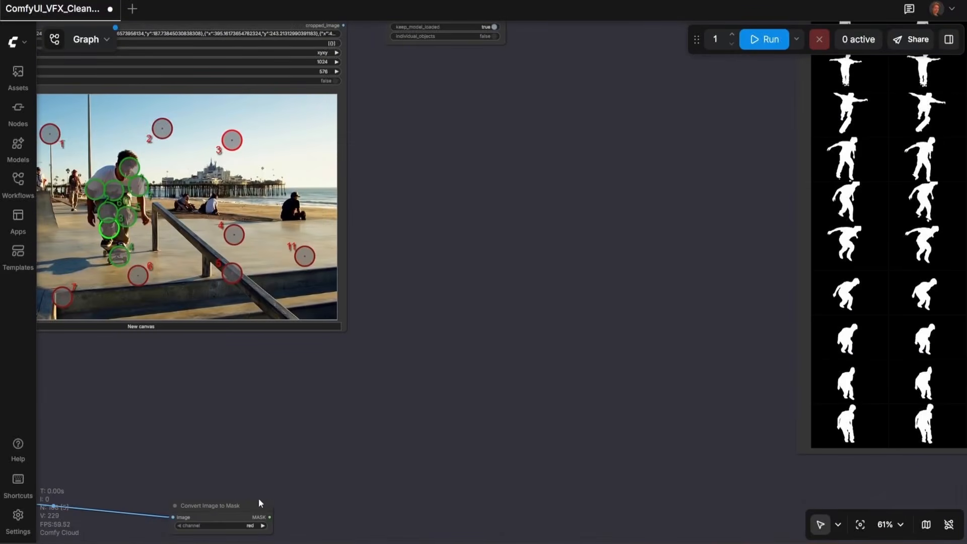
Step: Wire the mask path so the switch output feeds the Convert Mask to Image node's mask input
left_click_drag(231, 505, 509, 127)
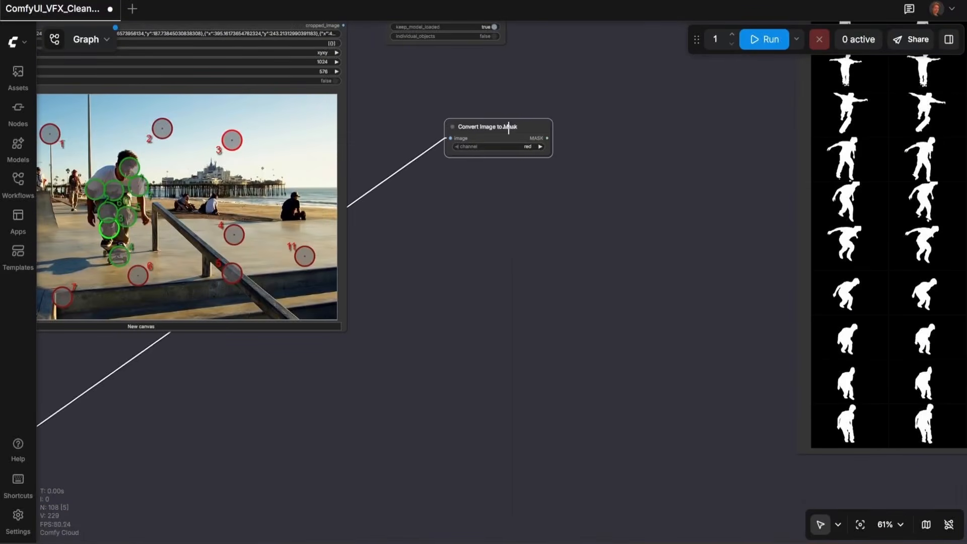
left_click_drag(609, 95, 395, 440)
left_click_drag(332, 481, 493, 99)
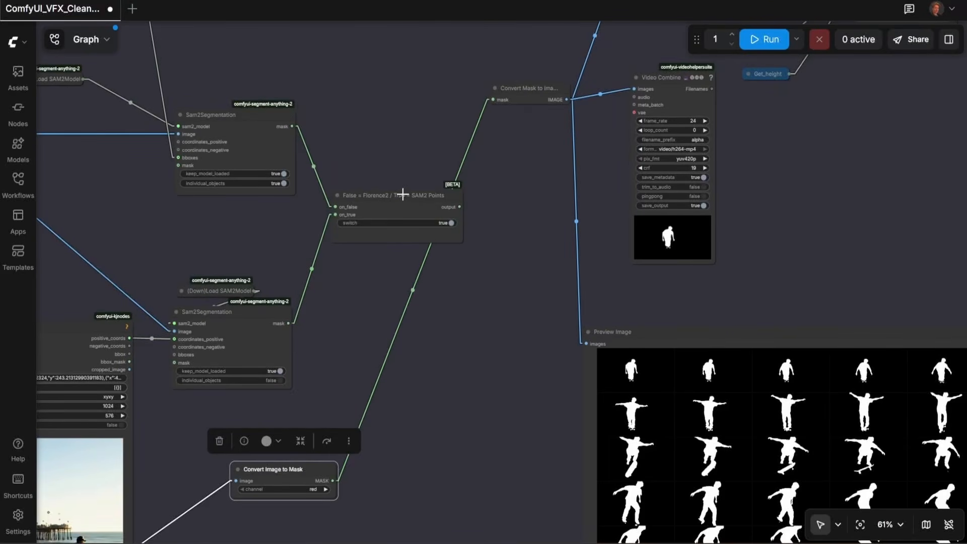
left_click_drag(460, 207, 493, 99)
scroll(472, 362, "down", 2)
left_click_drag(471, 375, 623, 119)
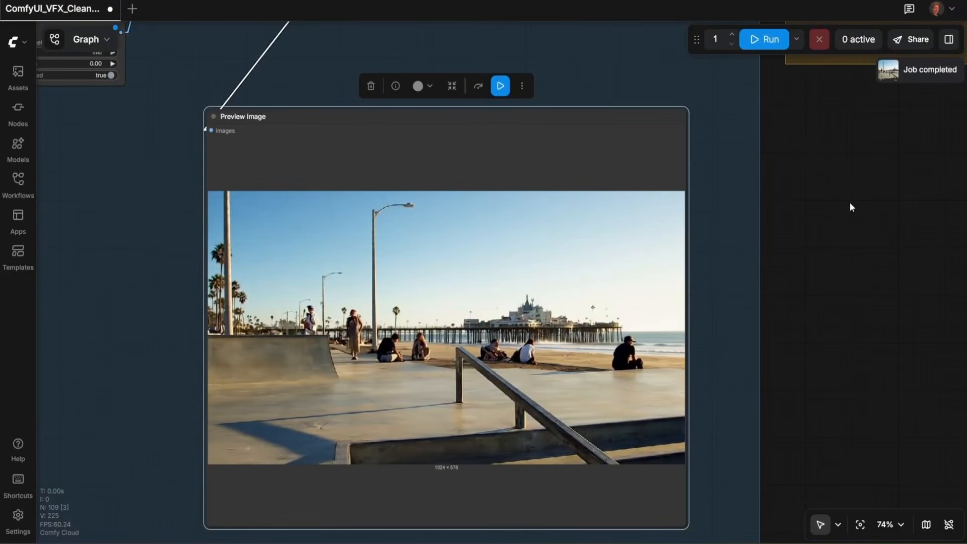
scroll(806, 203, "down", 3)
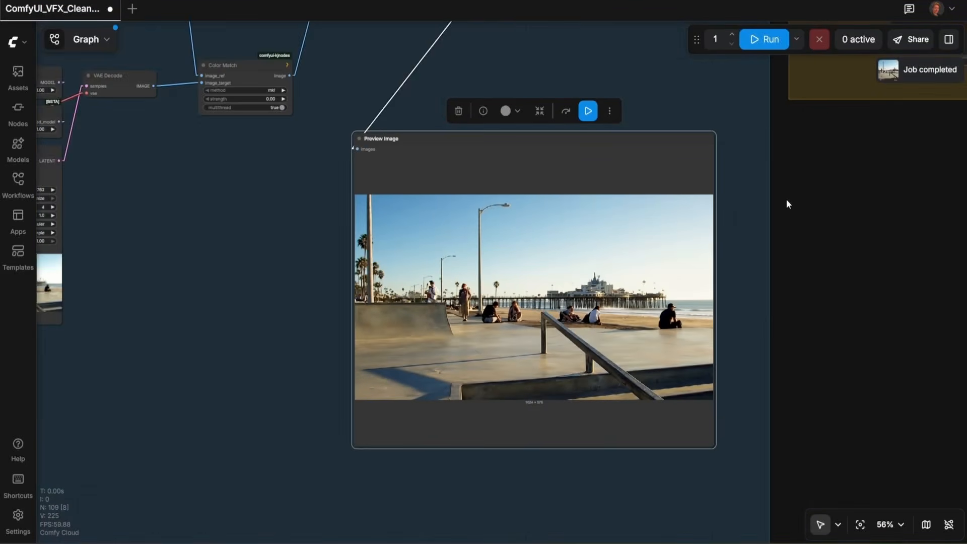
Step: Examine the QwenVL node's prompt asking it to describe the reference image as a 5-second video
left_click_drag(782, 86, 255, 395)
scroll(492, 216, "up", 6)
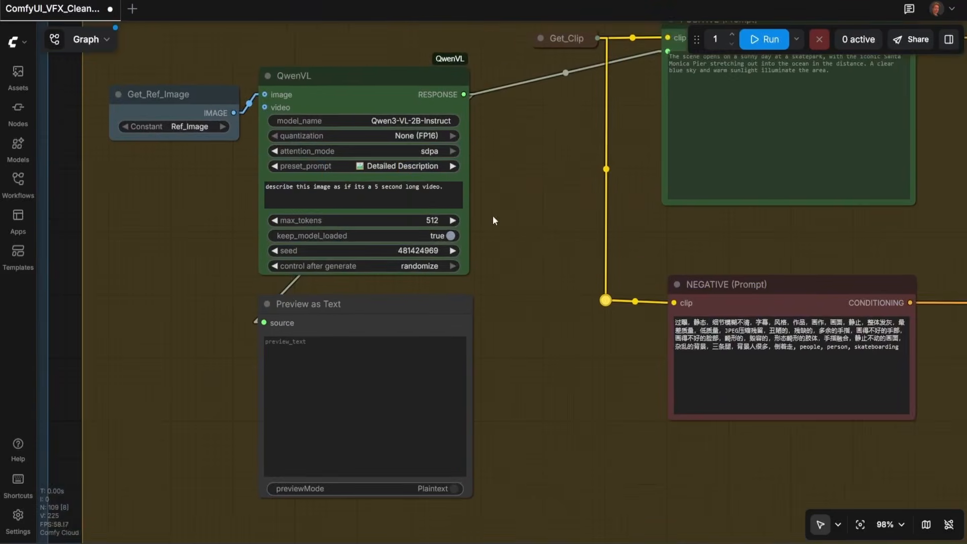
left_click_drag(494, 169, 552, 187)
left_click_drag(501, 204, 443, 204)
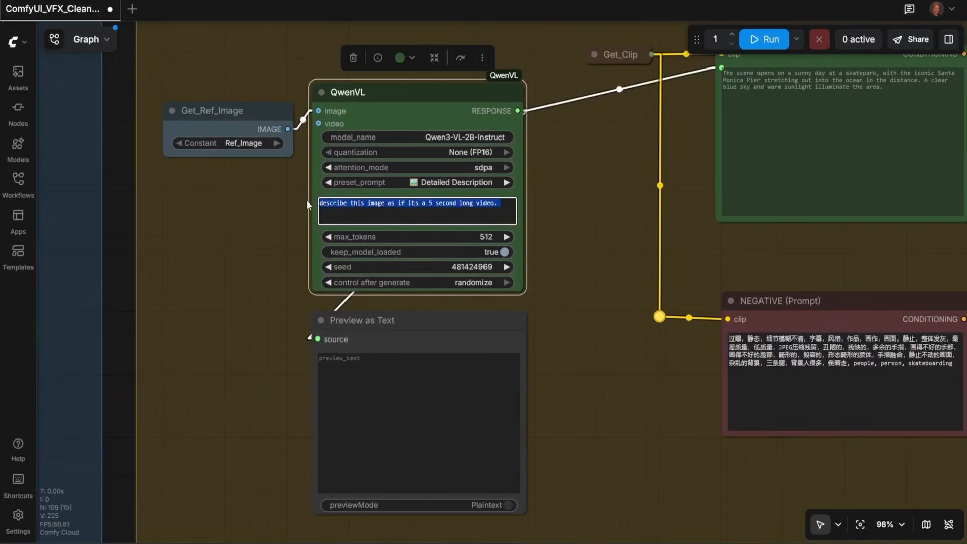
left_click(223, 273)
scroll(606, 346, "down", 2)
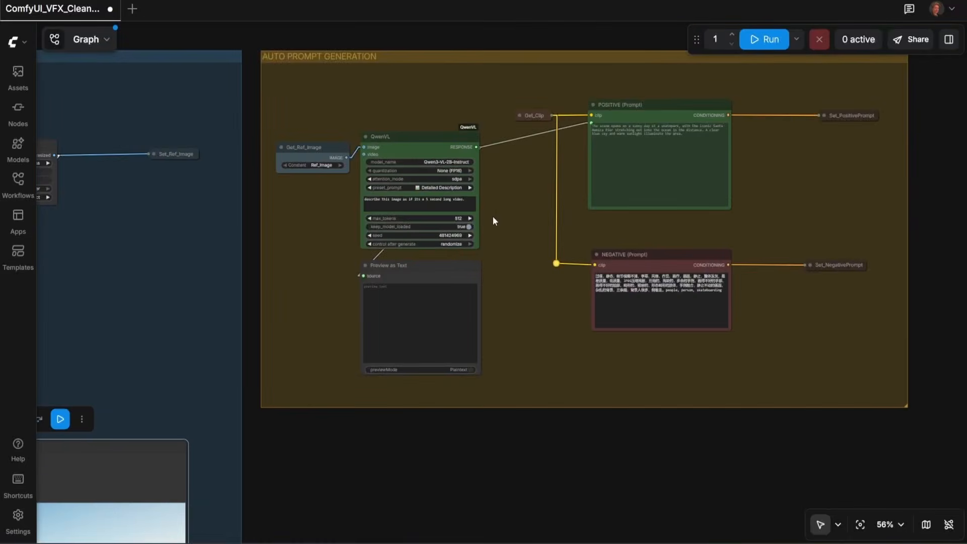
scroll(492, 216, "up", 2)
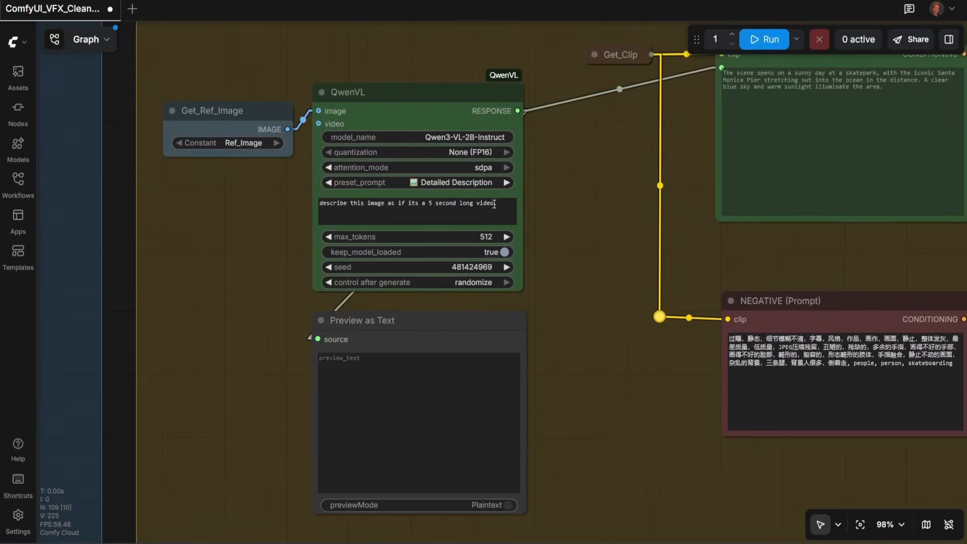
left_click_drag(500, 204, 309, 204)
left_click(229, 269)
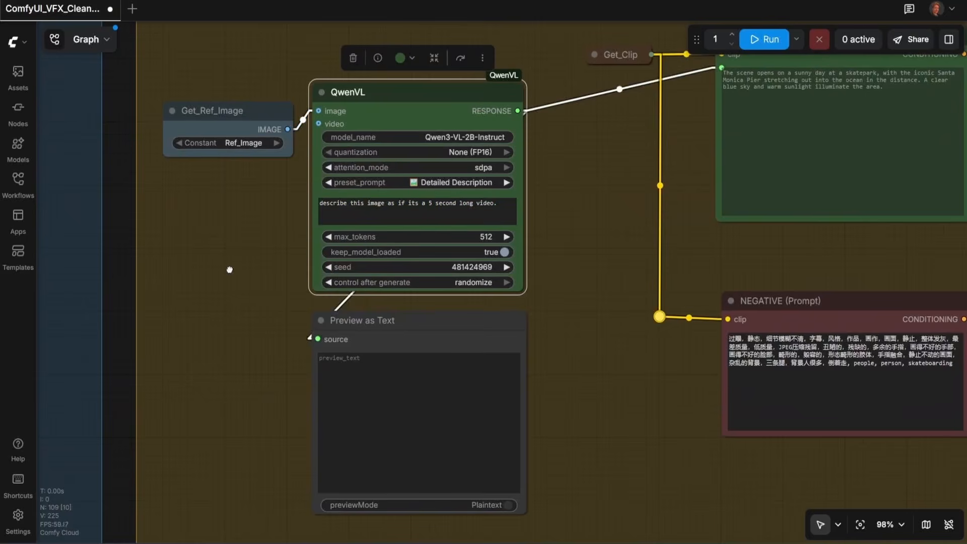
Step: Queue execution of the Preview Image node to generate the masked frames
scroll(606, 345, "down", 6)
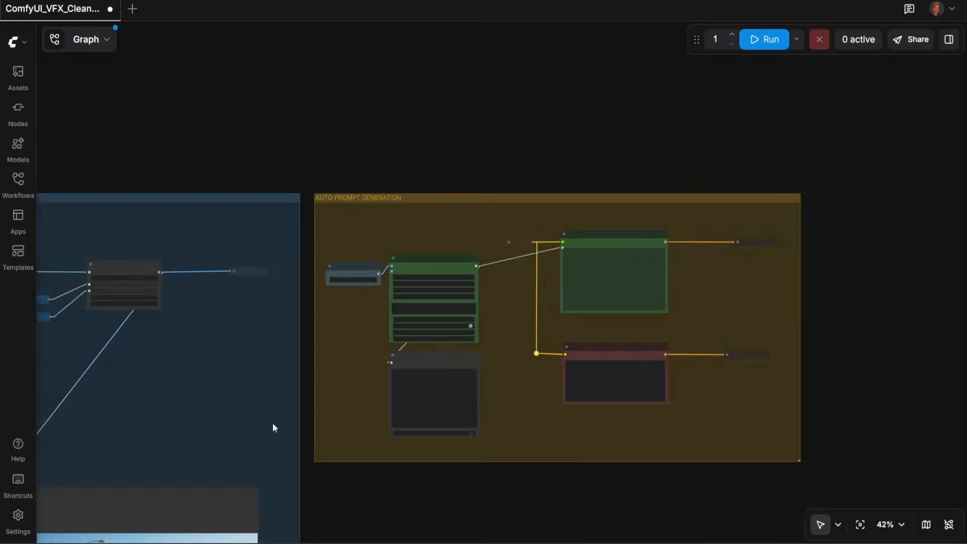
left_click_drag(273, 422, 519, 146)
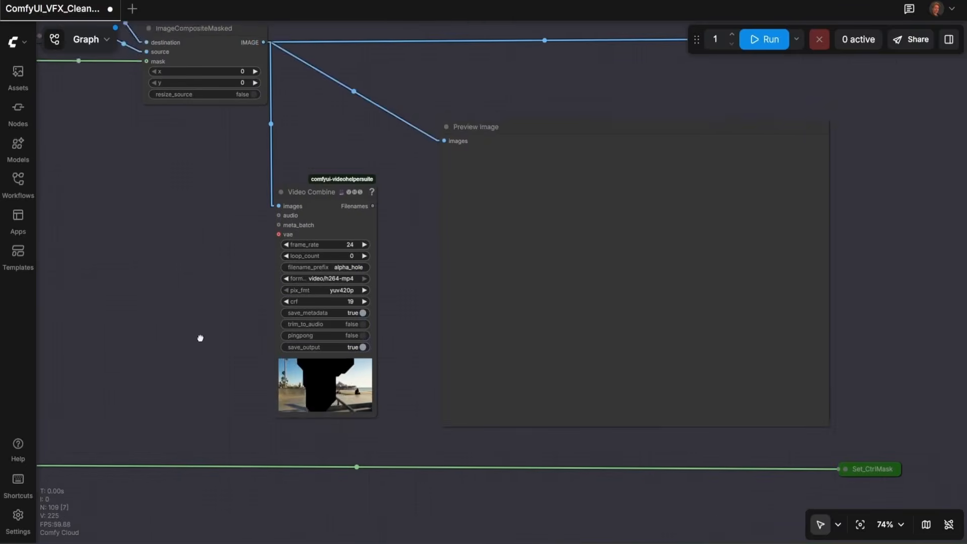
left_click(555, 281)
left_click(646, 98)
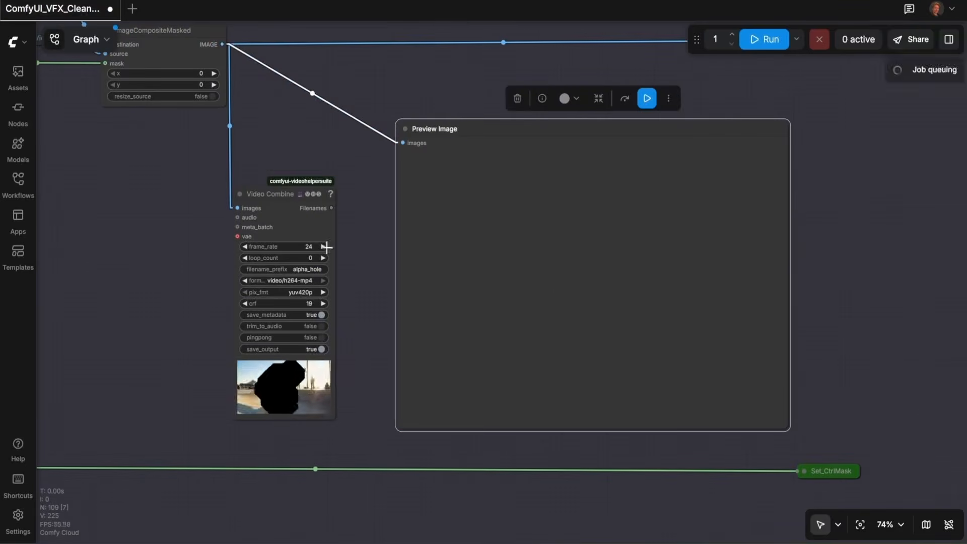
Step: Inspect the masked Video Combine preview, the frame grid and the clean plate output
scroll(378, 386, "up", 10)
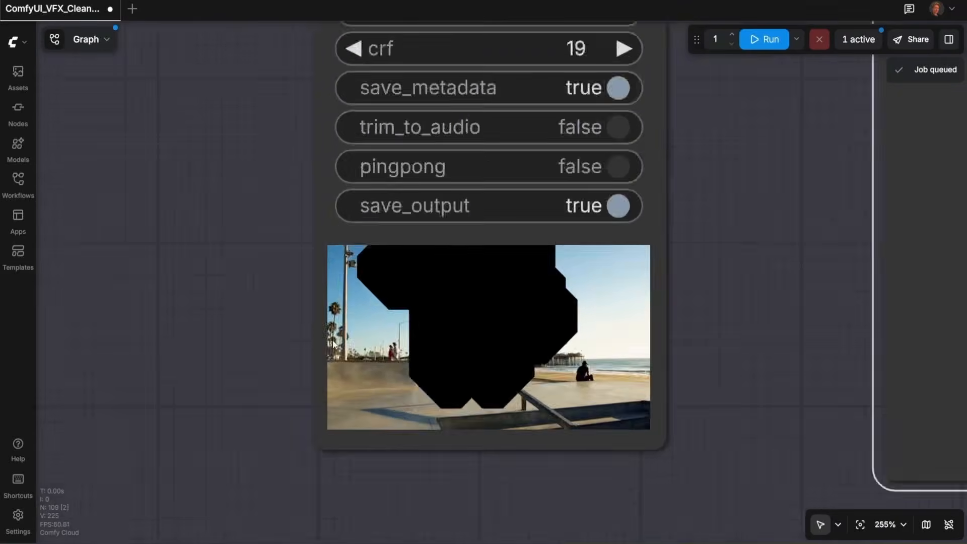
left_click_drag(333, 343, 183, 258)
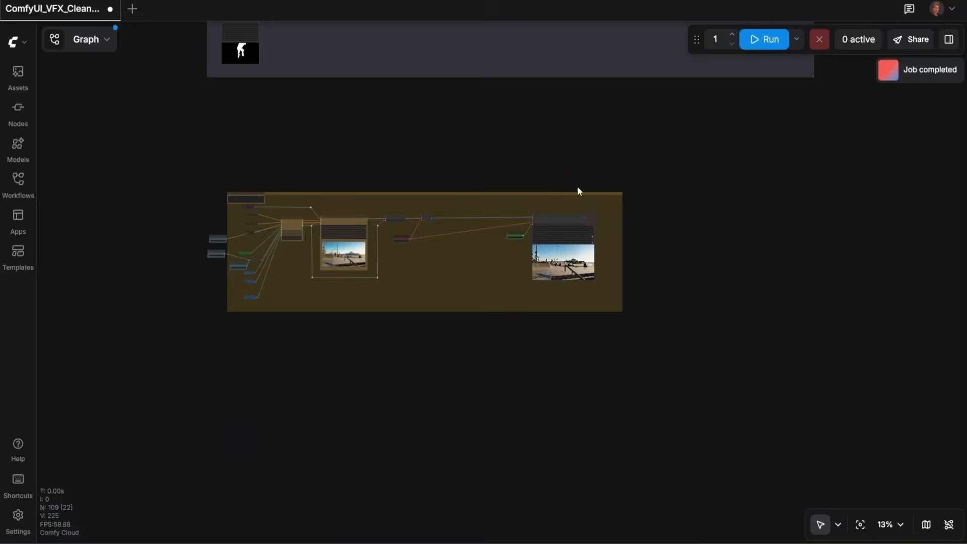
scroll(632, 252, "up", 6)
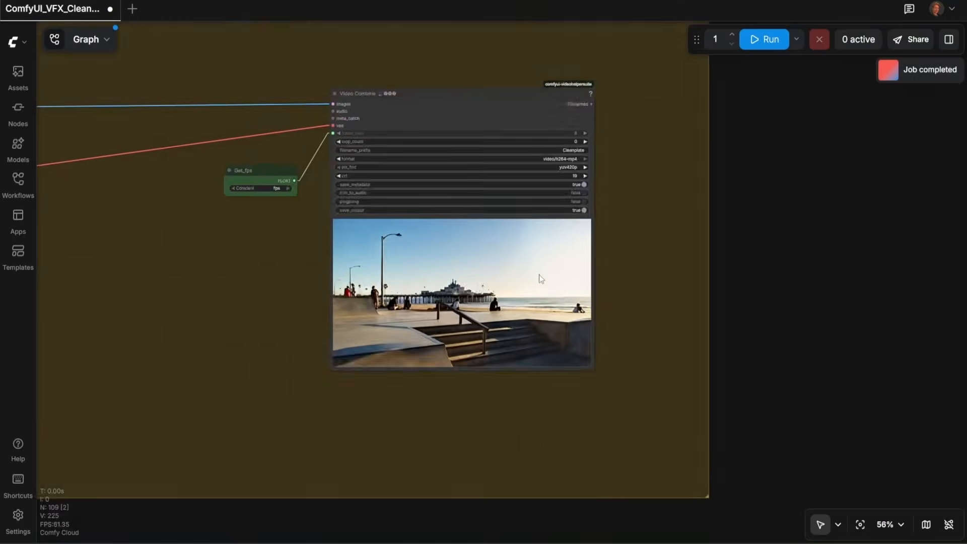
scroll(577, 278, "up", 6)
left_click_drag(627, 277, 736, 282)
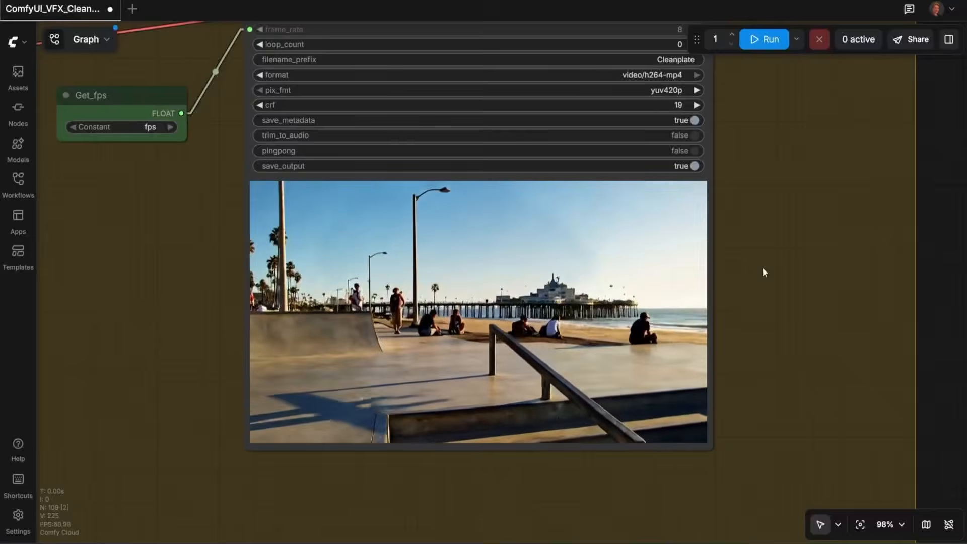
Step: Set the Grow Mask With Blur node's expand value to 100
scroll(762, 268, "down", 3)
left_click_drag(786, 268, 799, 289)
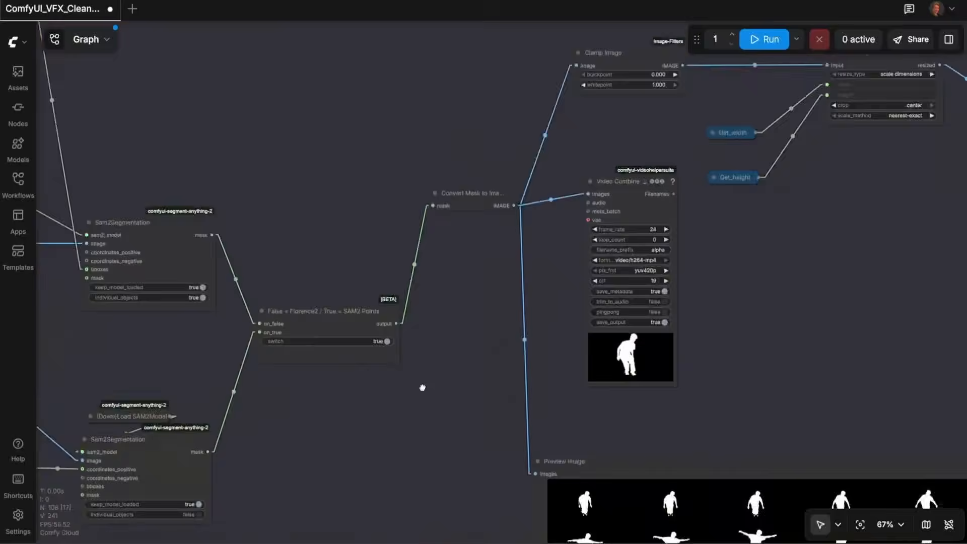
left_click_drag(421, 388, 295, 478)
left_click_drag(605, 331, 270, 323)
left_click_drag(715, 298, 494, 391)
scroll(539, 377, "up", 7)
left_click_drag(680, 249, 610, 365)
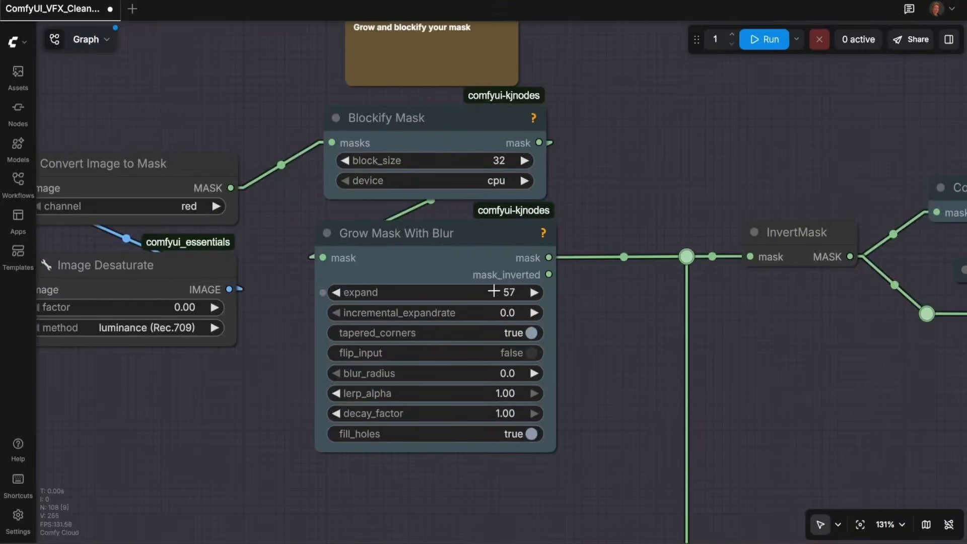
left_click(520, 292)
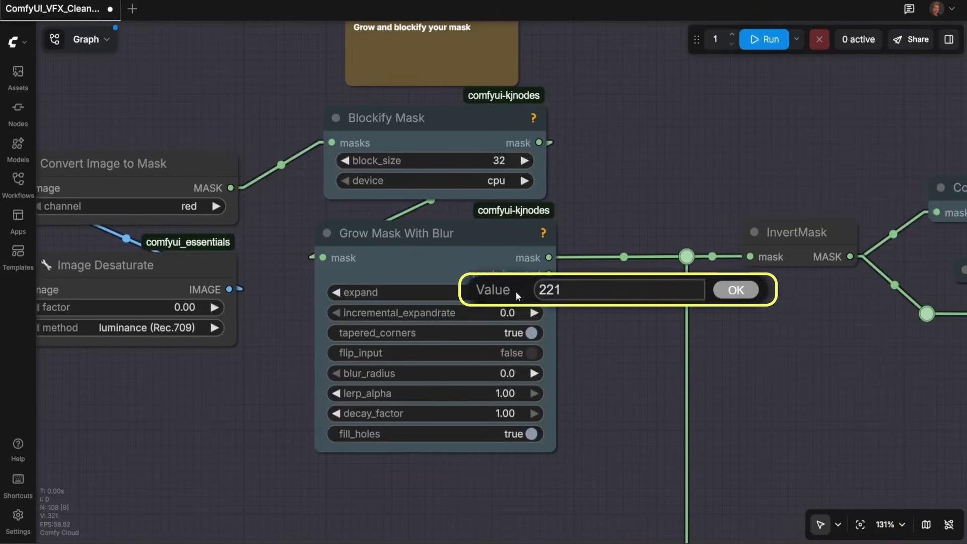
double_click(556, 286)
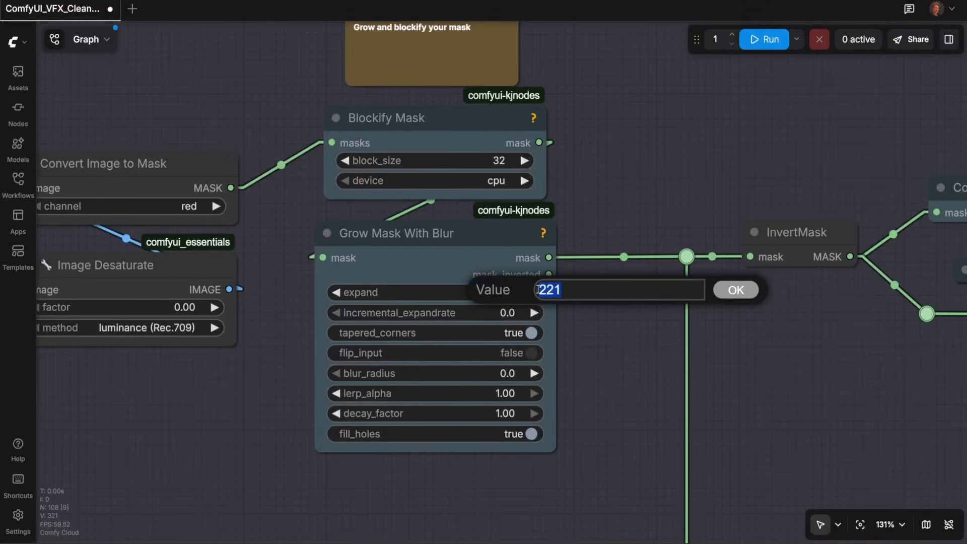
type("250")
key("Return")
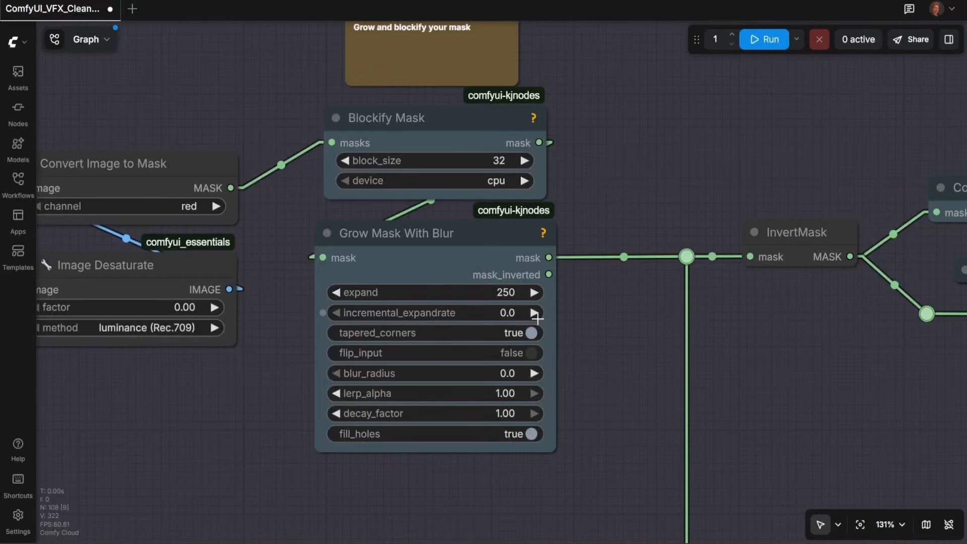
left_click(515, 296)
double_click(546, 294)
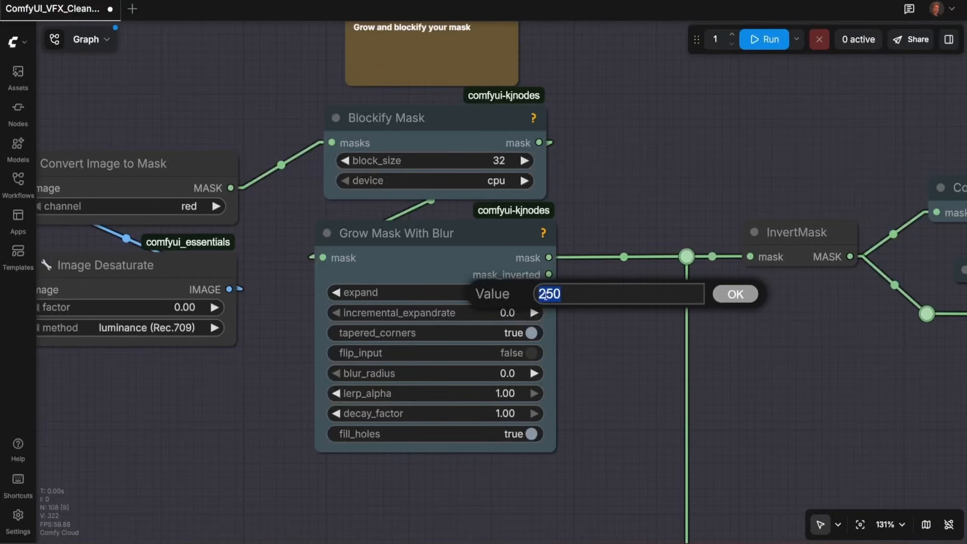
key("Return")
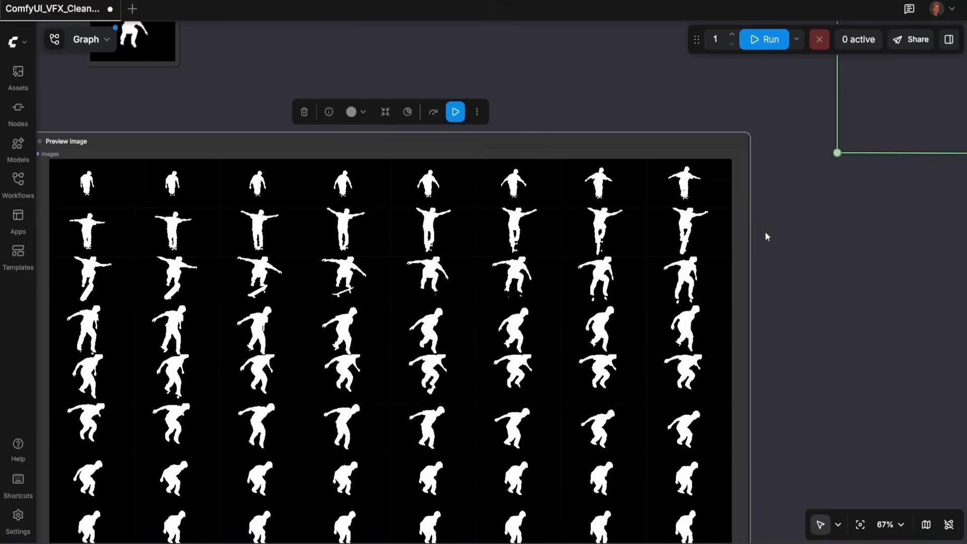
Step: Run the whole workflow again with the larger mask expansion
scroll(765, 233, "down", 6)
left_click_drag(792, 282, 514, 398)
left_click_drag(593, 238, 373, 313)
scroll(494, 327, "up", 7)
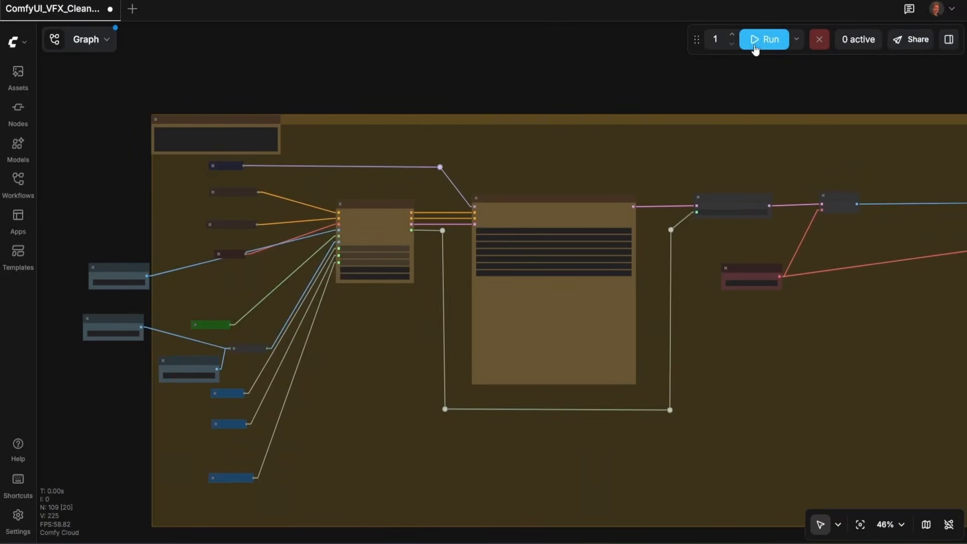
left_click(753, 43)
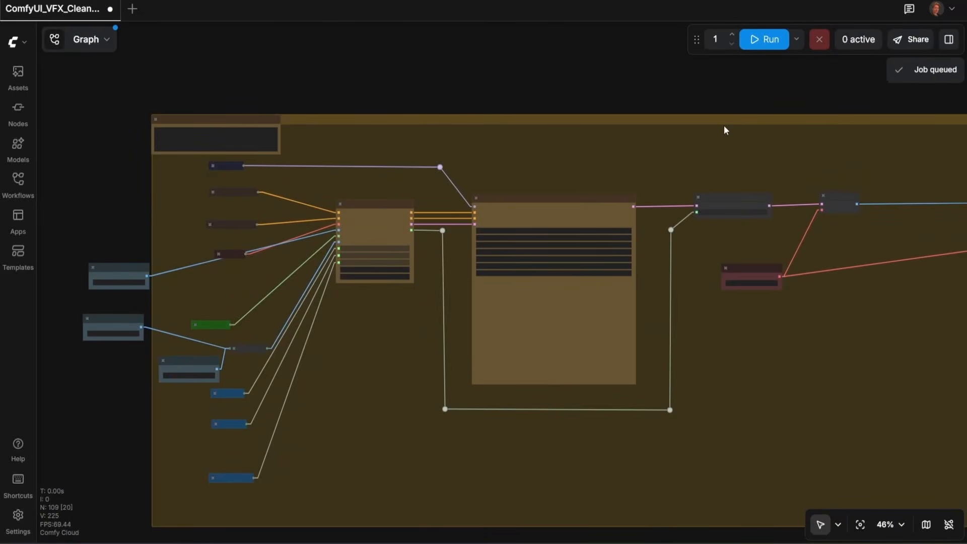
Step: Inspect the regenerated clean plate video in the final Video Combine node
scroll(720, 126, "down", 7)
left_click_drag(629, 170, 566, 466)
left_click_drag(534, 166, 473, 475)
scroll(600, 302, "down", 6)
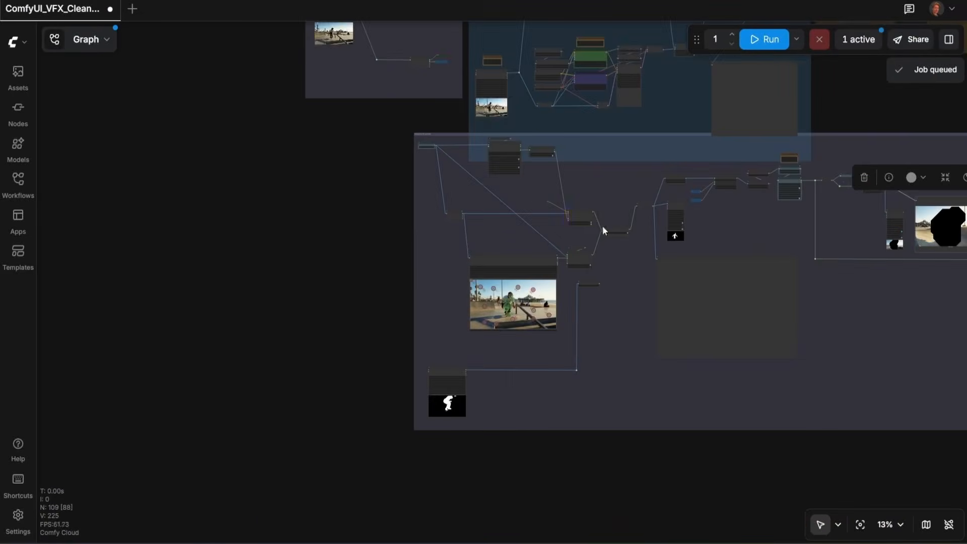
left_click_drag(603, 230, 565, 367)
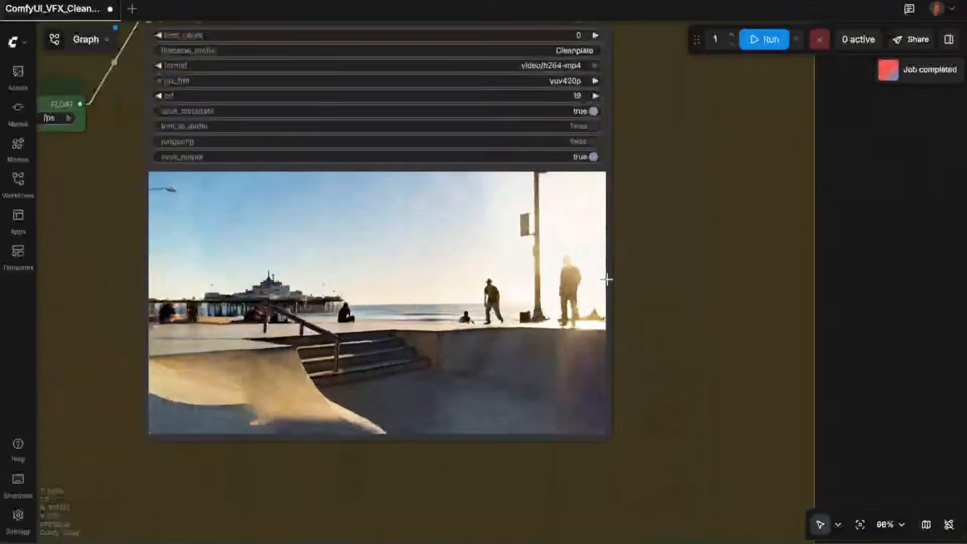
left_click_drag(636, 273, 737, 283)
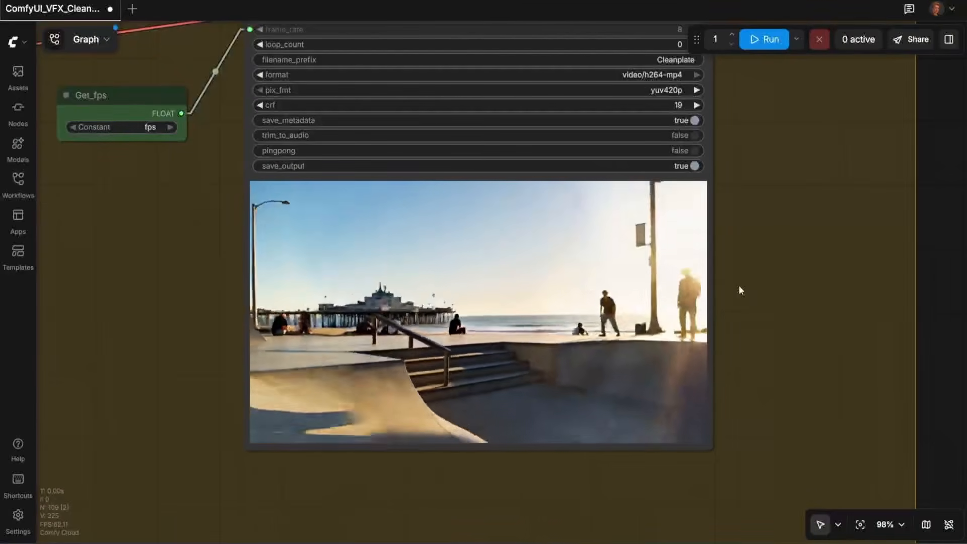
scroll(763, 269, "down", 3)
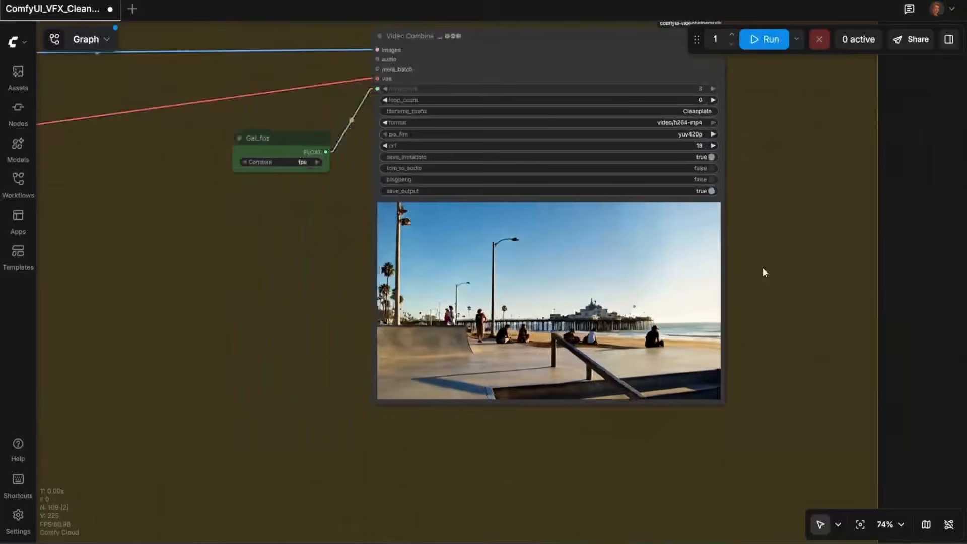
left_click_drag(785, 272, 804, 309)
Step: Zoom out to survey the entire workflow and its node groups
scroll(790, 305, "down", 14)
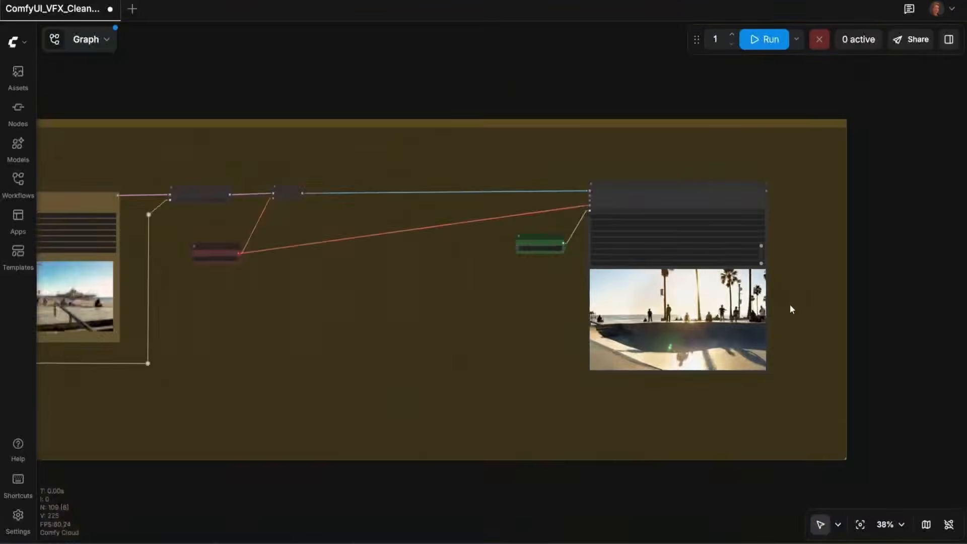
left_click_drag(658, 161, 632, 323)
scroll(640, 281, "down", 6)
scroll(664, 275, "down", 1)
left_click_drag(710, 267, 557, 403)
left_click_drag(595, 214, 596, 266)
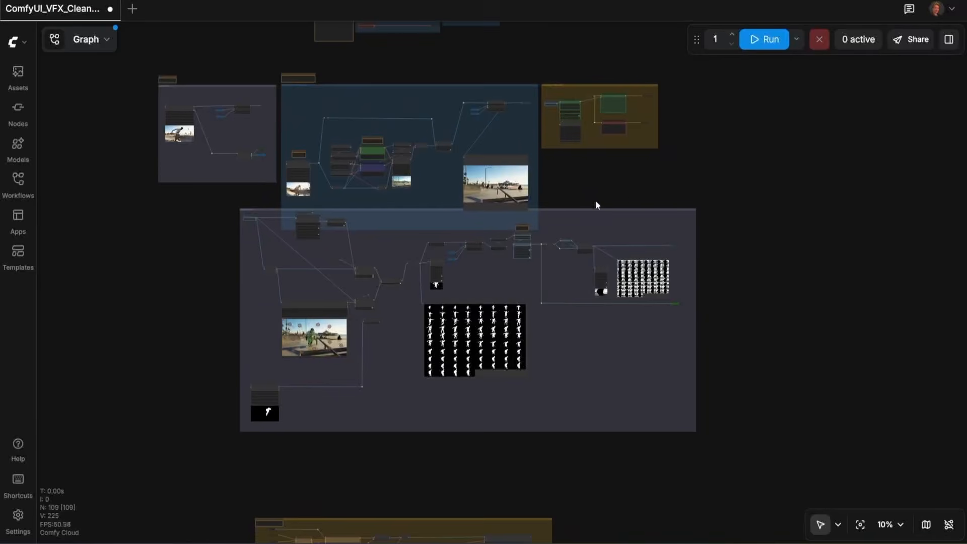
left_click_drag(593, 215, 630, 294)
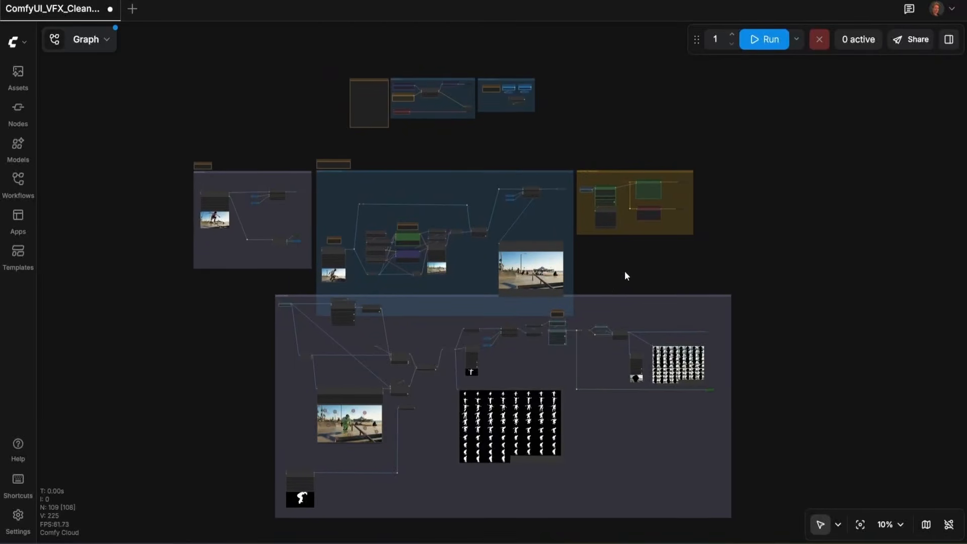